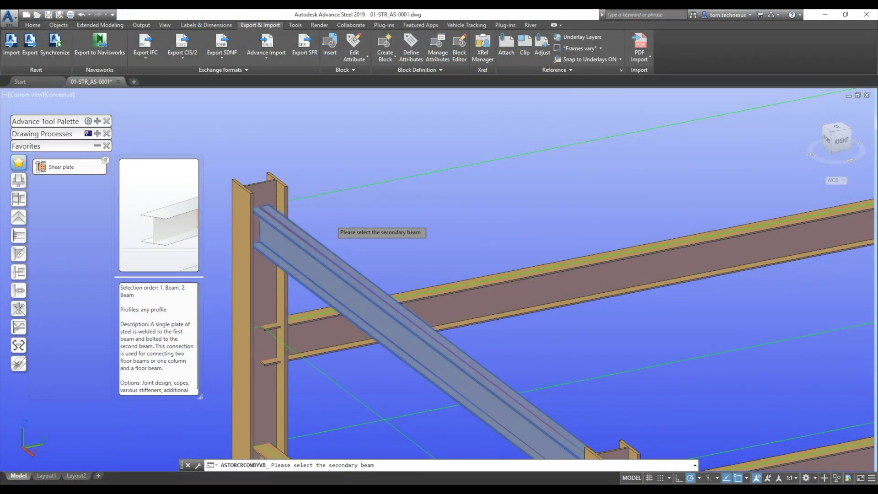
- Pick the diagonal secondary beam to complete the fin plate connection to the main beam
click(347, 278)
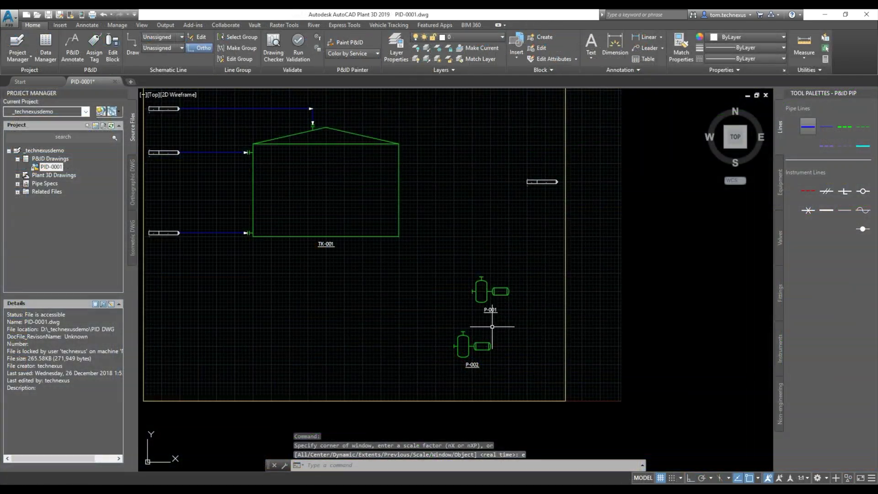
scroll(505, 304, up, 2)
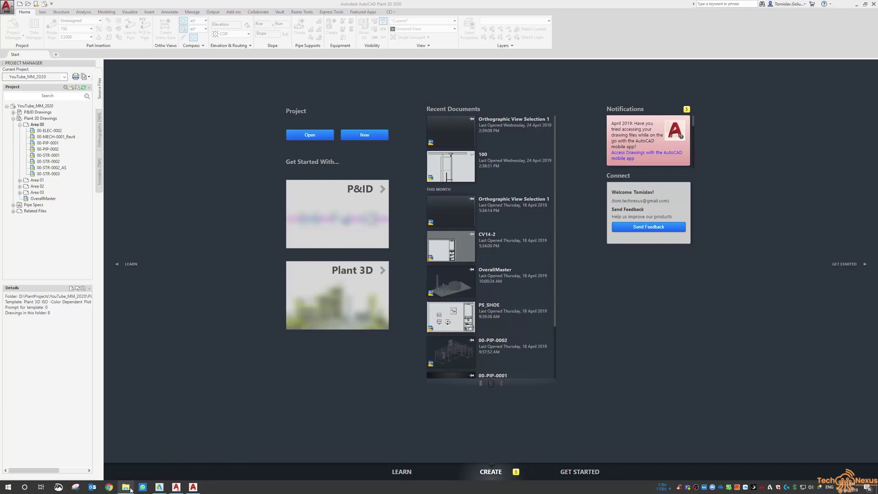
- Bring the AECC 2020 folder of Autodesk 2020 shortcuts to the front
mouse_move(126, 487)
click(130, 464)
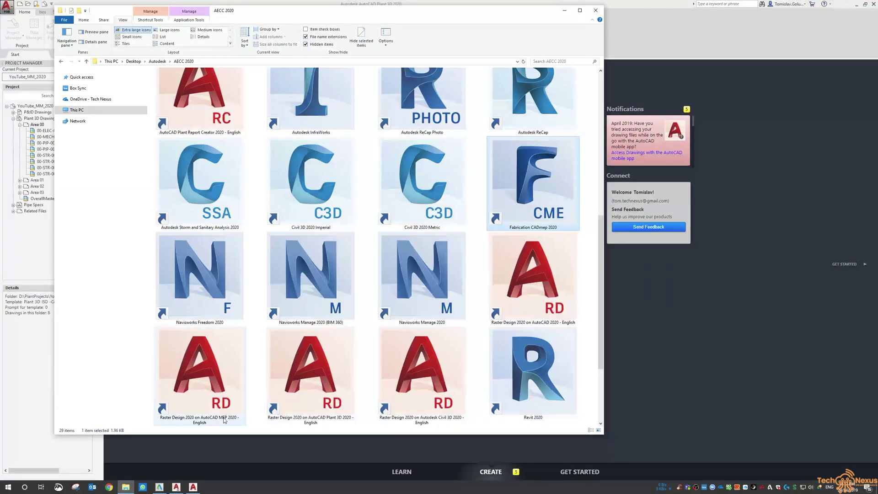
- Launch CADmep with the Revit MEP Metric Content V2.2 configuration
mouse_move(196, 486)
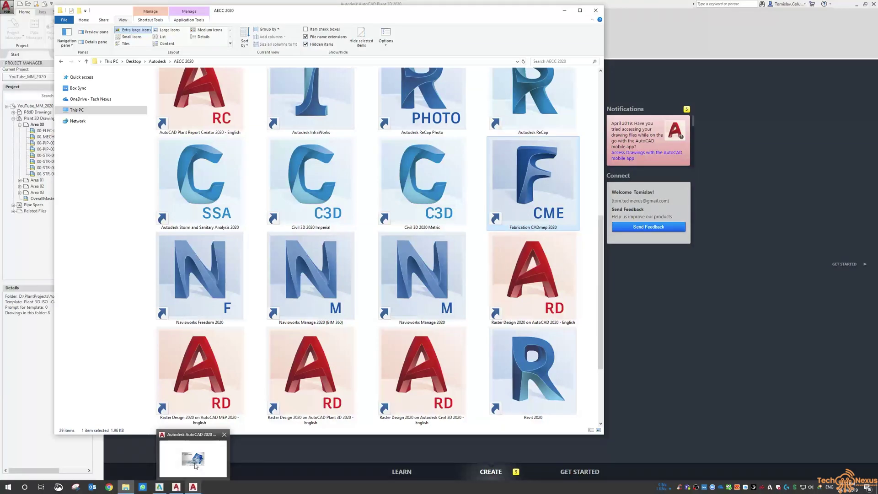
click(195, 468)
drag(456, 189, 340, 110)
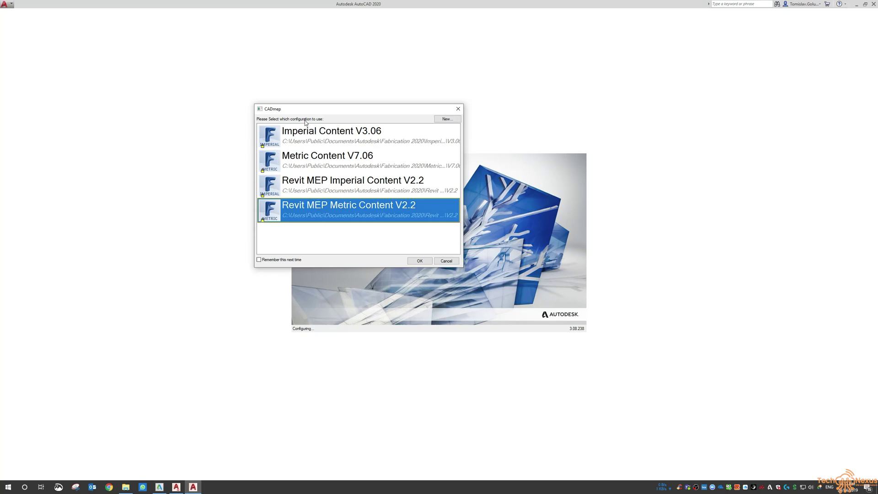
drag(320, 102, 320, 75)
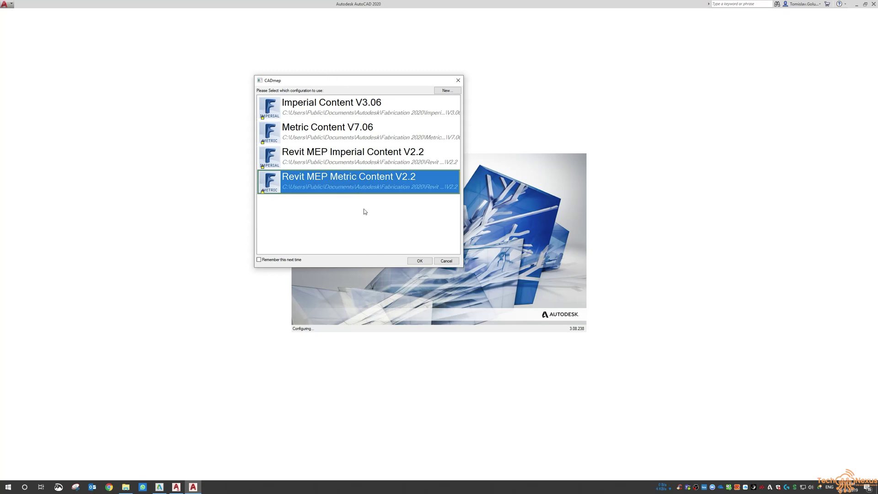
click(418, 260)
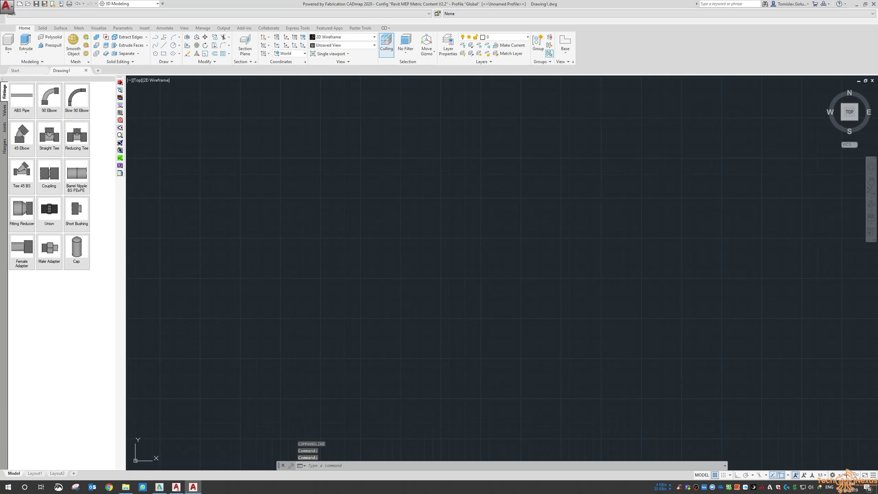
- Browse the default service's fittings, valves, joints and hangers in the palette
click(473, 226)
click(492, 265)
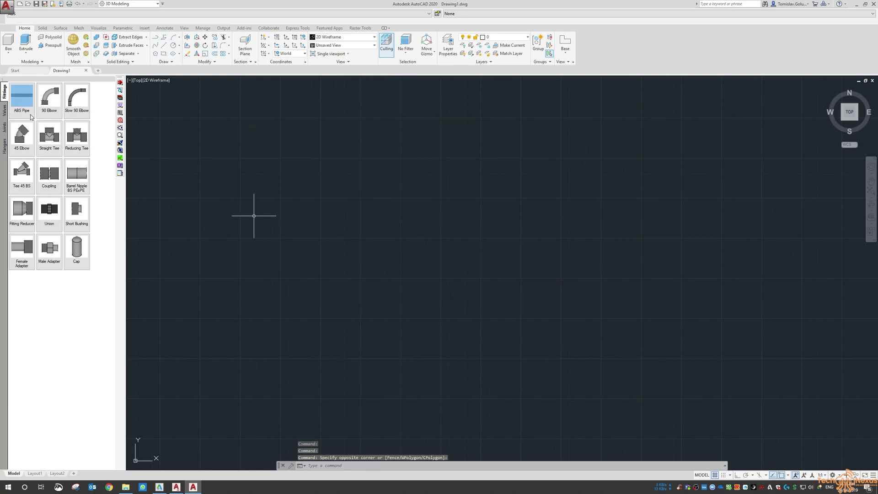
click(4, 111)
click(4, 130)
click(4, 144)
click(5, 92)
- Switch to the Copper Soldered service and review its valves, joints and hangers
click(54, 14)
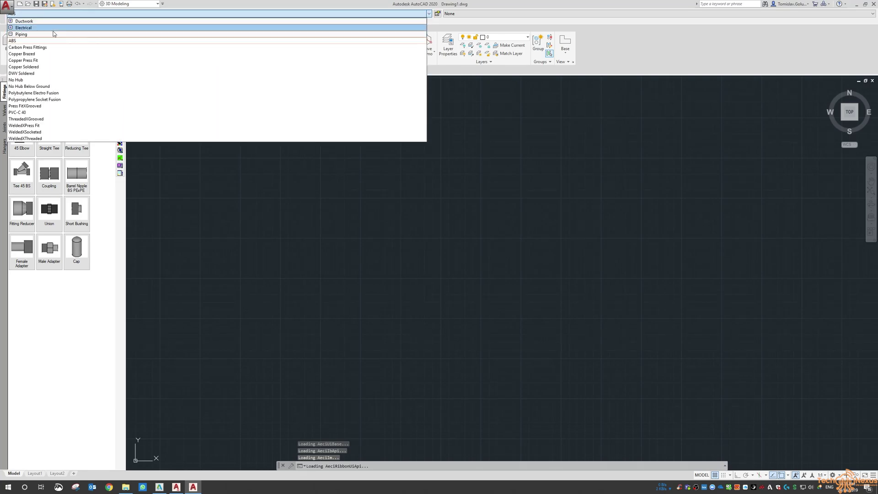
click(52, 70)
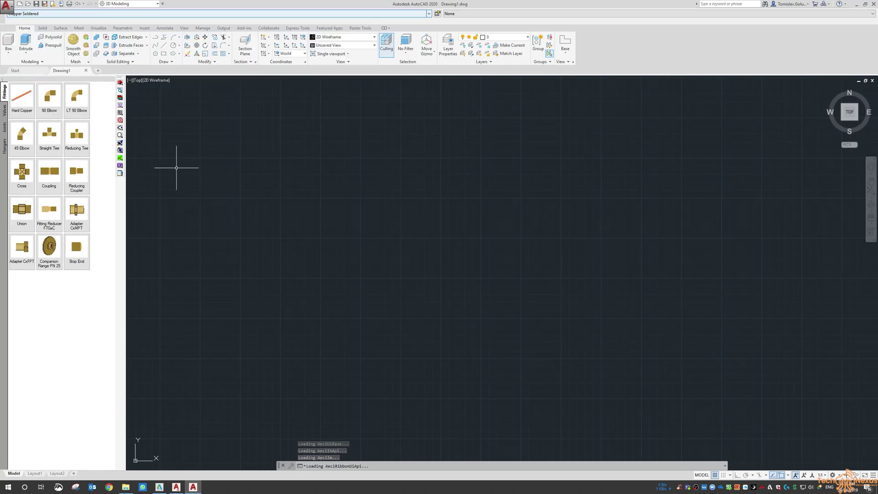
click(5, 110)
click(4, 130)
click(4, 144)
click(4, 91)
- Try the Electrical Busway, Ladder and Wire Basket services in the palette
click(55, 14)
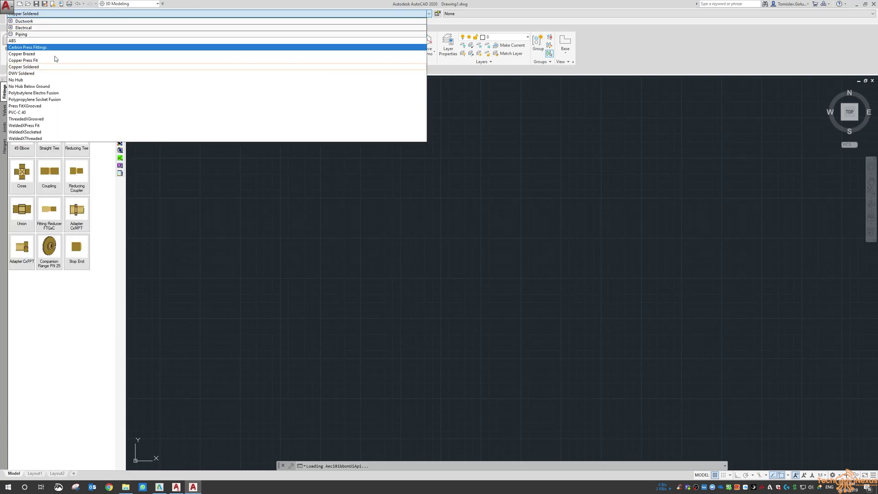
click(11, 28)
click(26, 37)
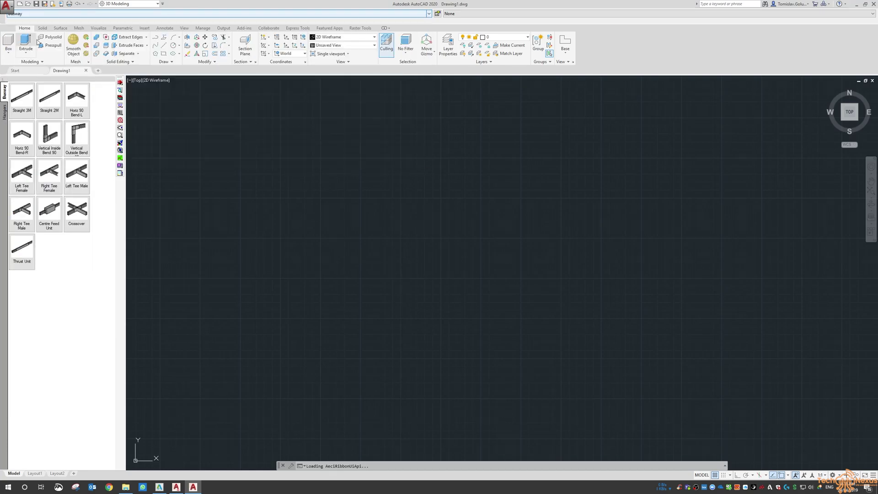
click(29, 15)
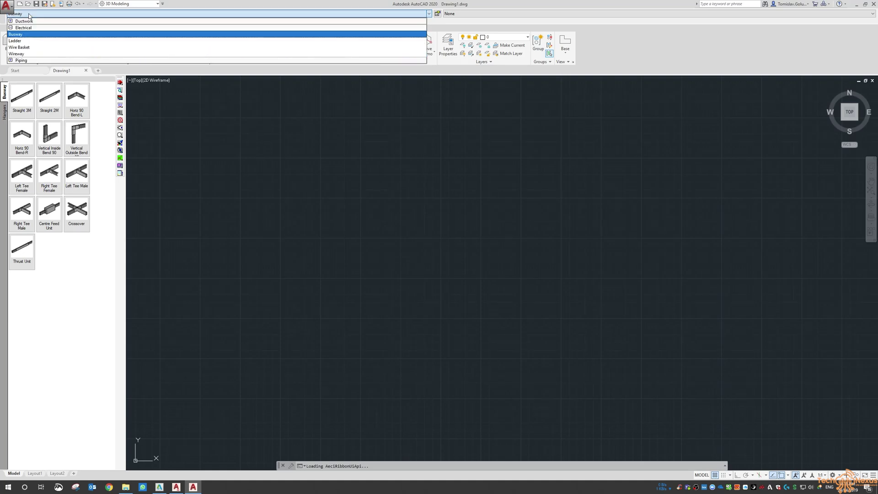
click(15, 41)
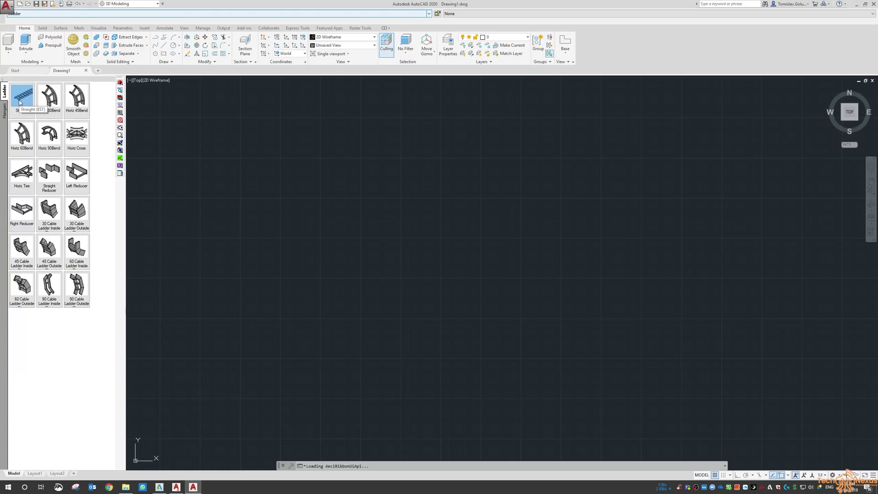
click(44, 13)
click(39, 47)
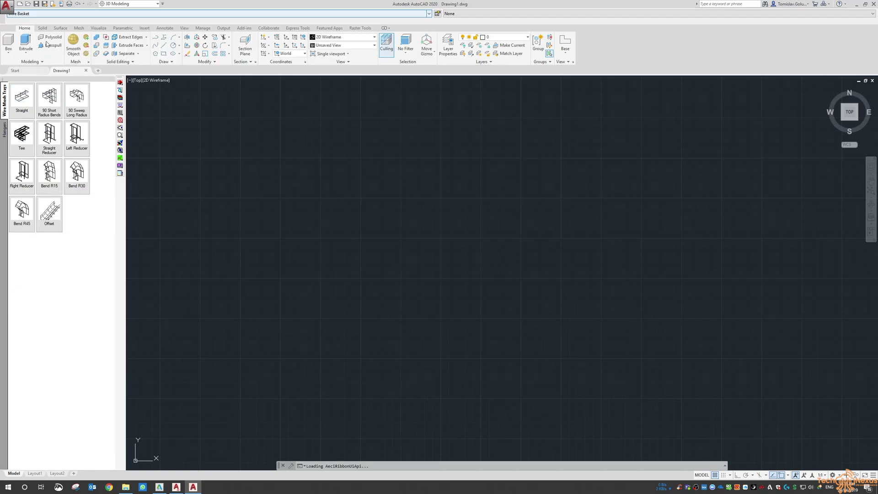
- Check Wireway and Wire Basket, then settle on the Ladder service
click(48, 13)
click(39, 58)
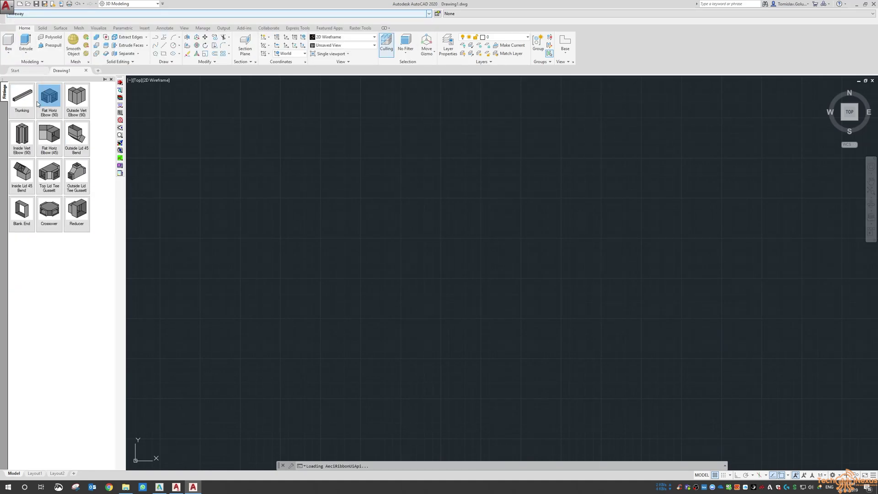
click(48, 14)
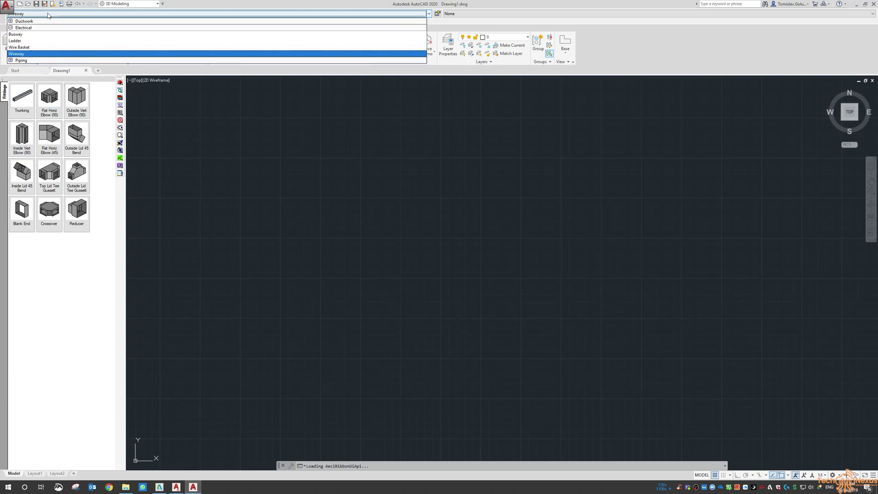
click(32, 47)
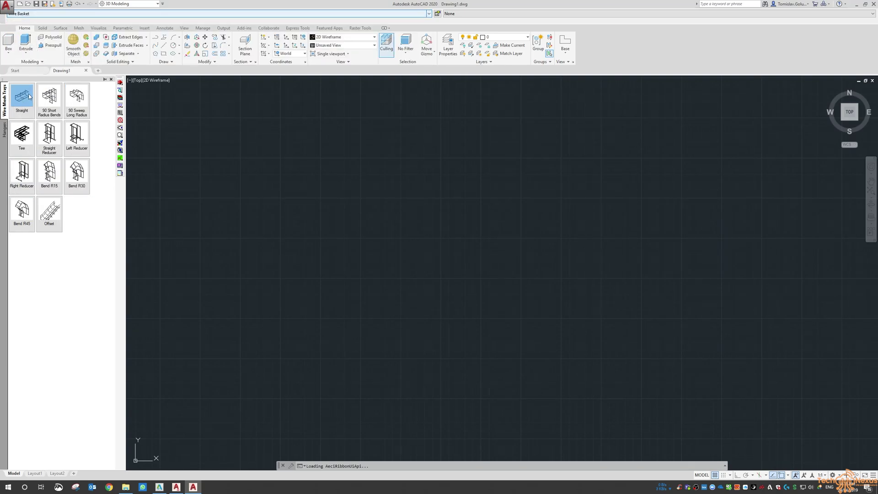
click(48, 13)
click(46, 41)
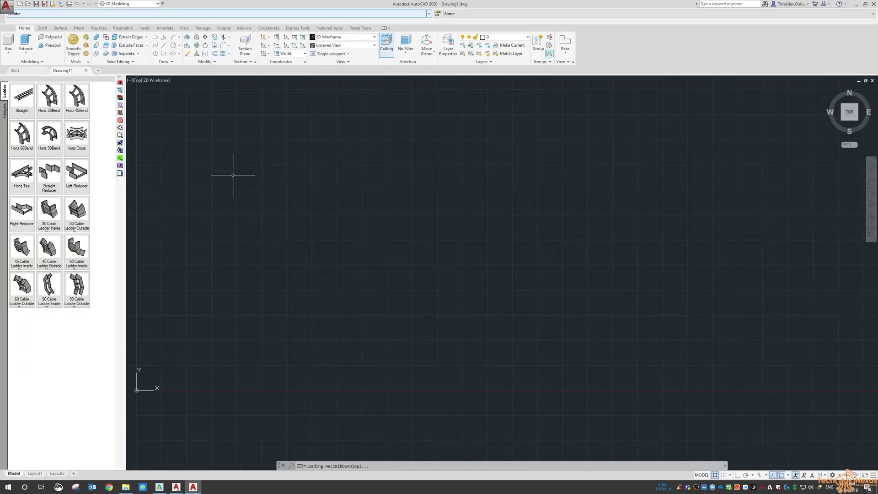
- Attach 00-STR-0002.dwg as an overlay reference using XR and zoom to its grid
middle_drag(286, 274, 344, 231)
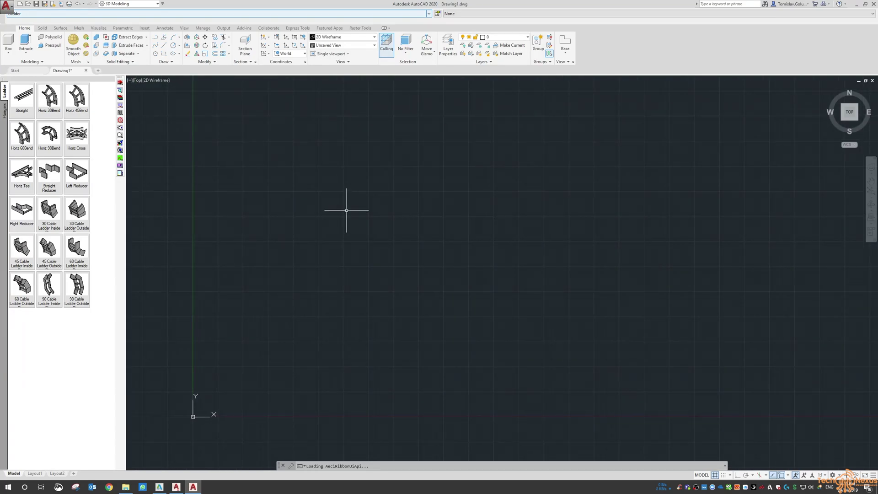
text(xr)
key(Return)
right_click(220, 175)
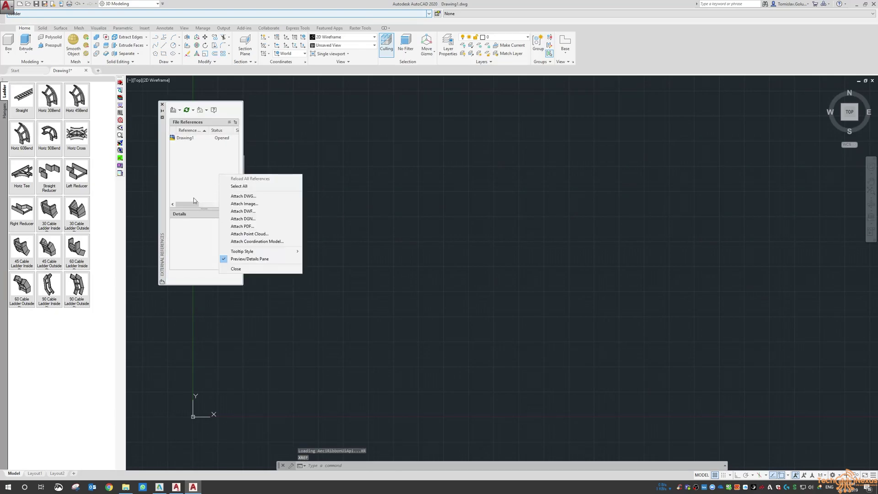
click(242, 195)
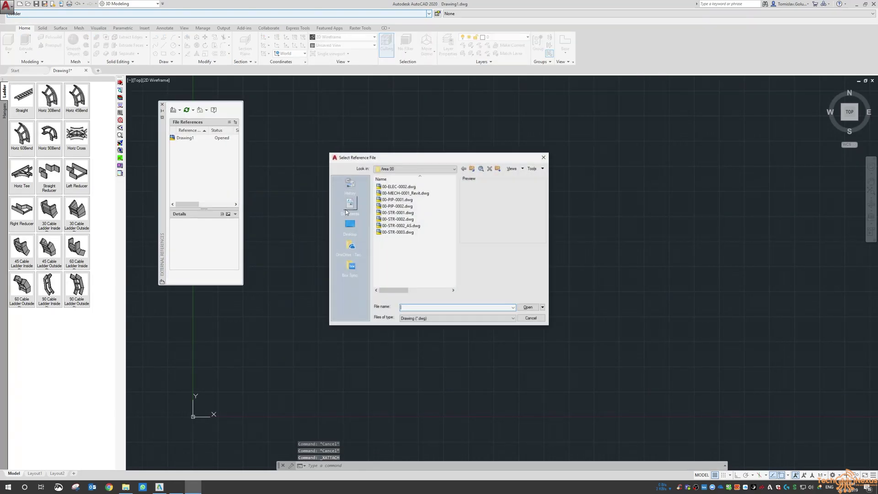
click(397, 219)
click(528, 307)
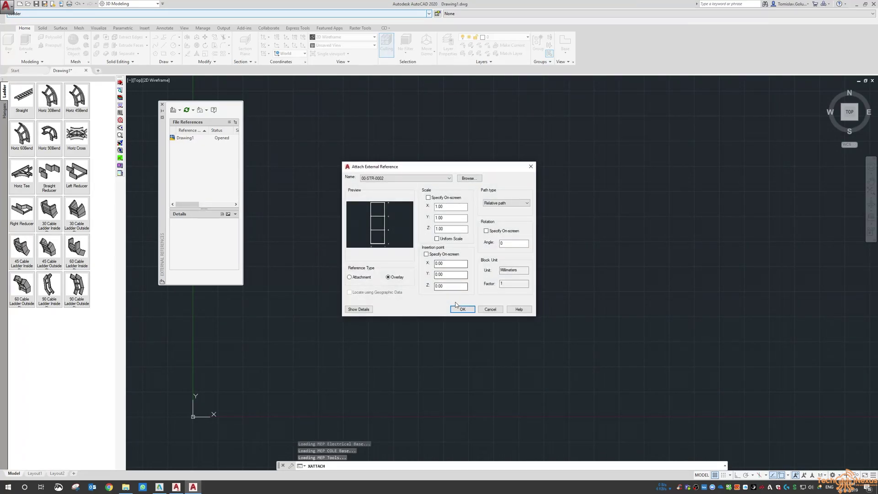
click(460, 309)
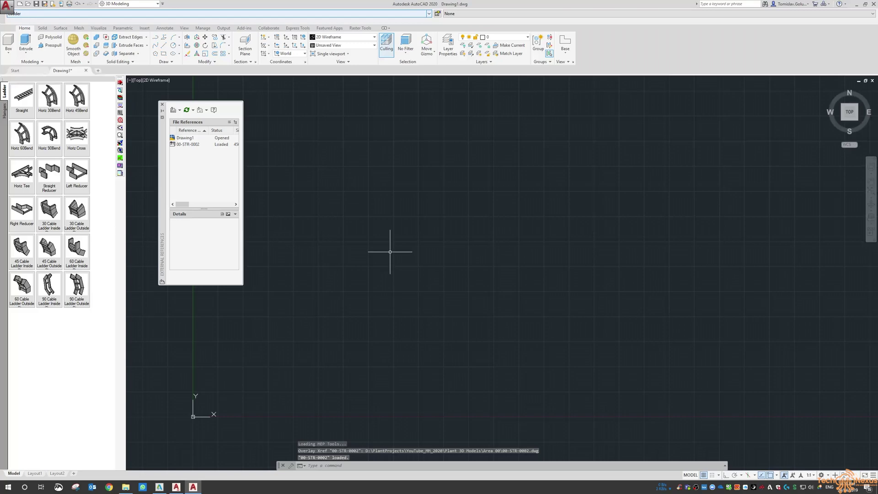
middle_click(390, 252)
middle_click(390, 251)
scroll(389, 256, down, 2)
- Close External References and start a 450x150 ladder straight
middle_drag(392, 265, 404, 265)
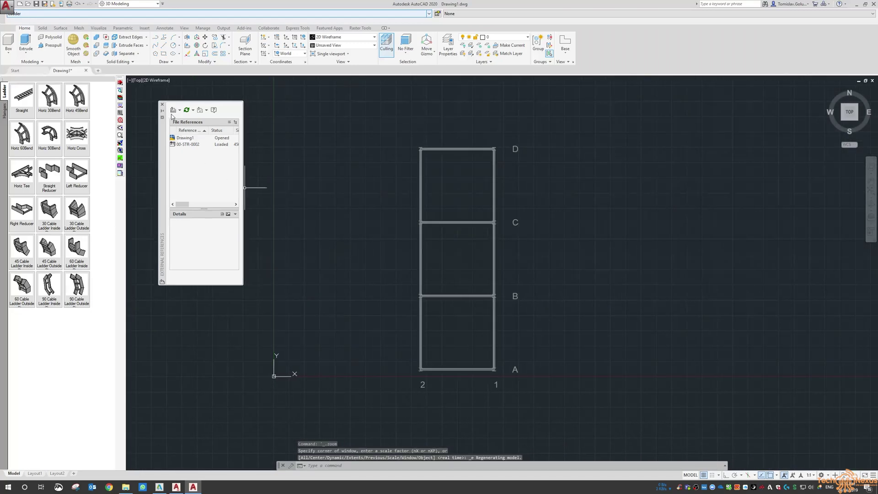
click(162, 104)
click(22, 98)
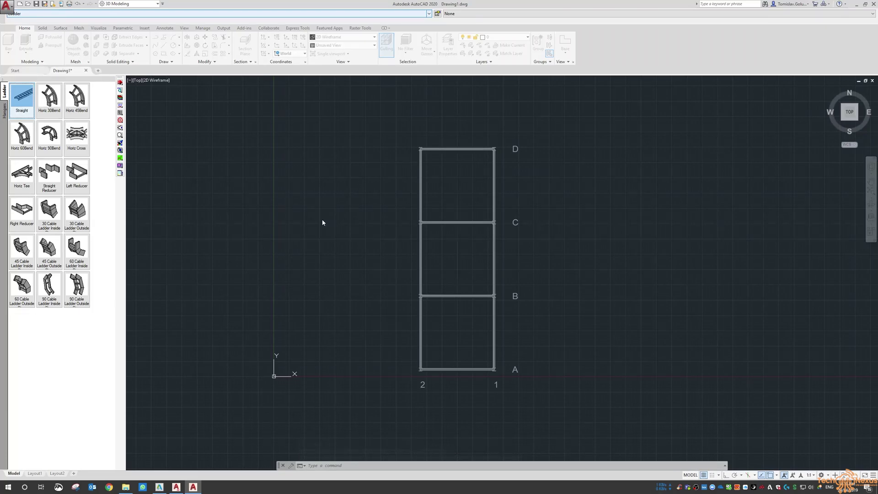
click(381, 328)
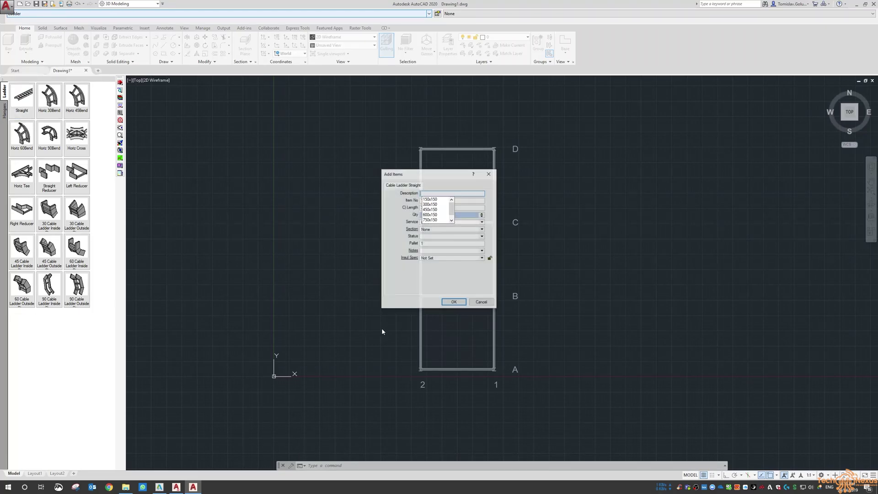
click(437, 211)
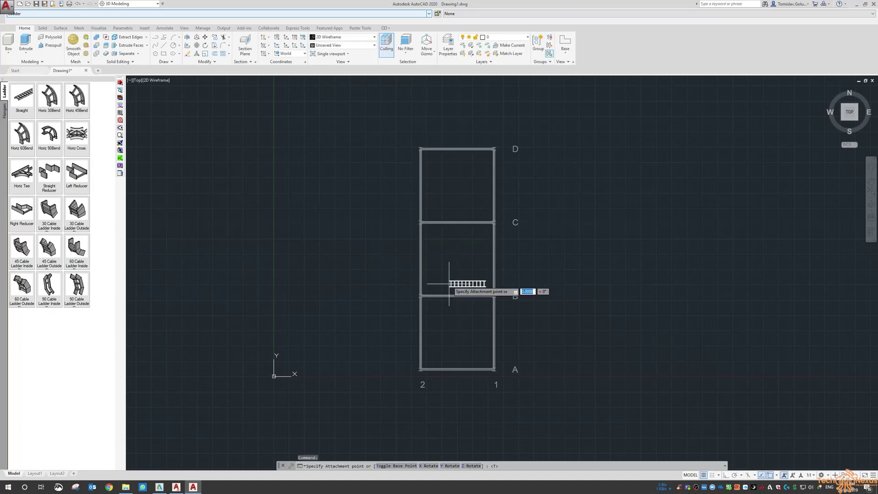
- Snap the ladder with NEA onto the beam edge at grid line A
scroll(444, 347, up, 2)
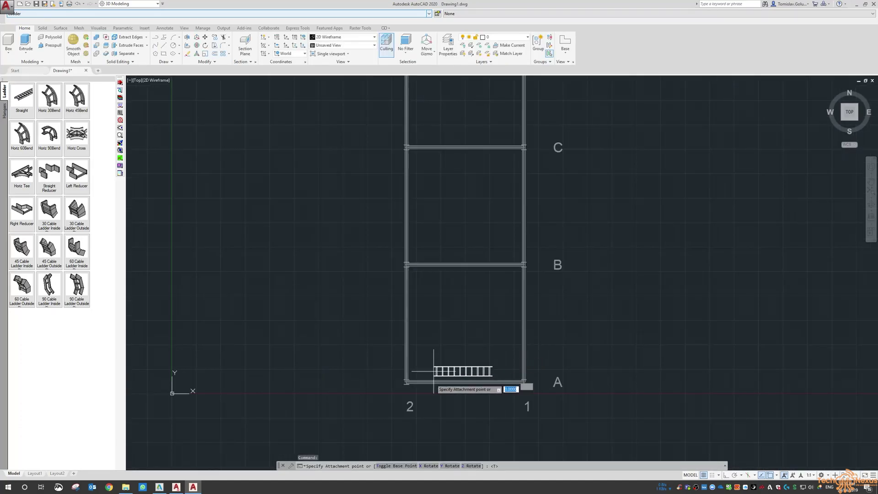
scroll(429, 386, up, 3)
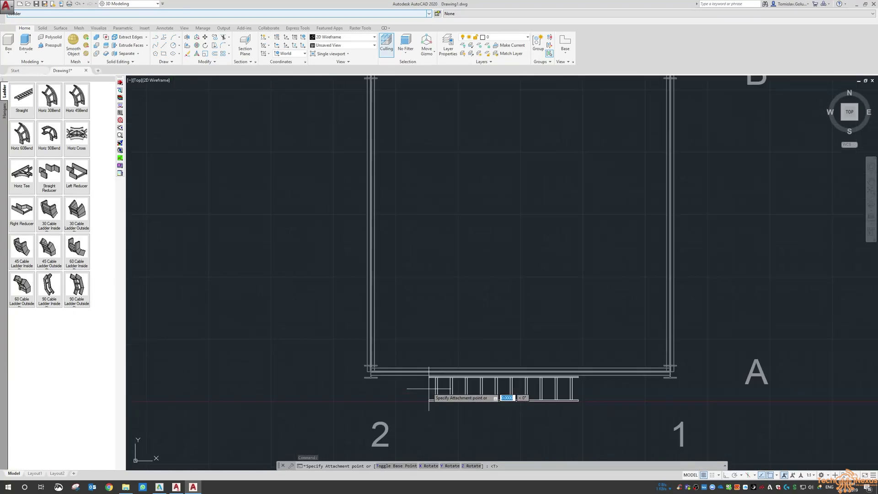
scroll(429, 388, up, 2)
text(nea)
key(Return)
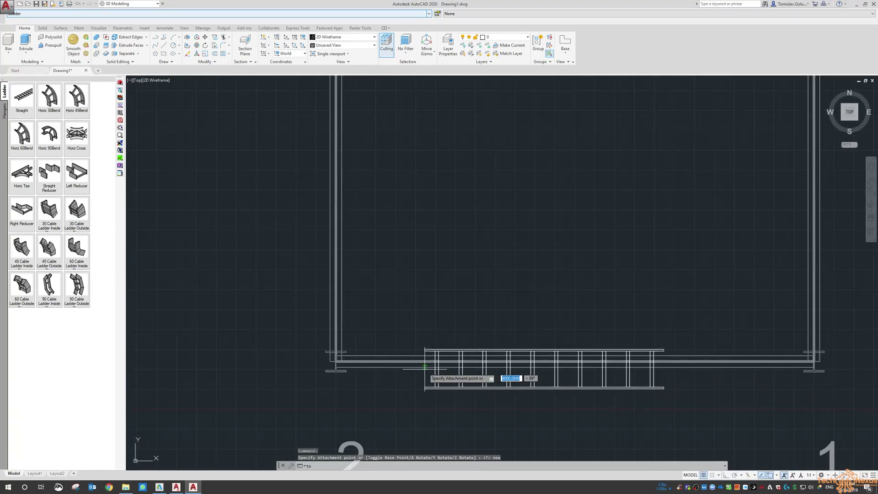
click(425, 367)
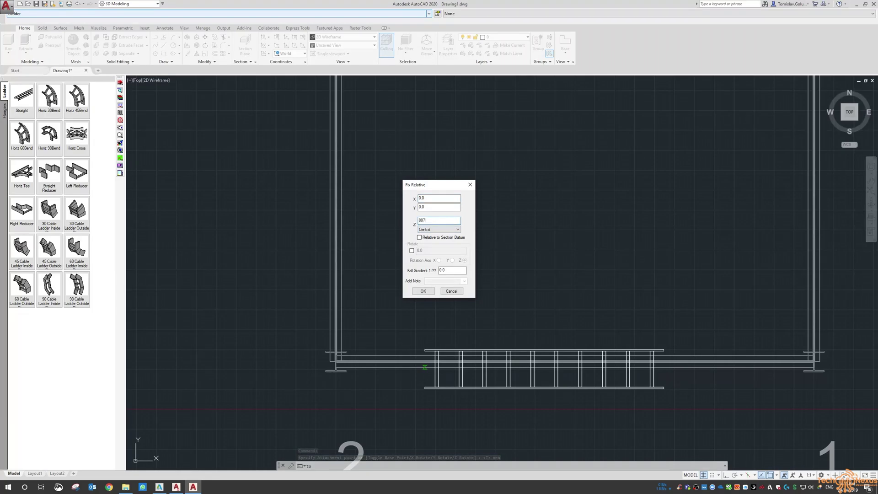
- Confirm the ladder's position and rotate it 90° about its corner toward grid B
click(424, 291)
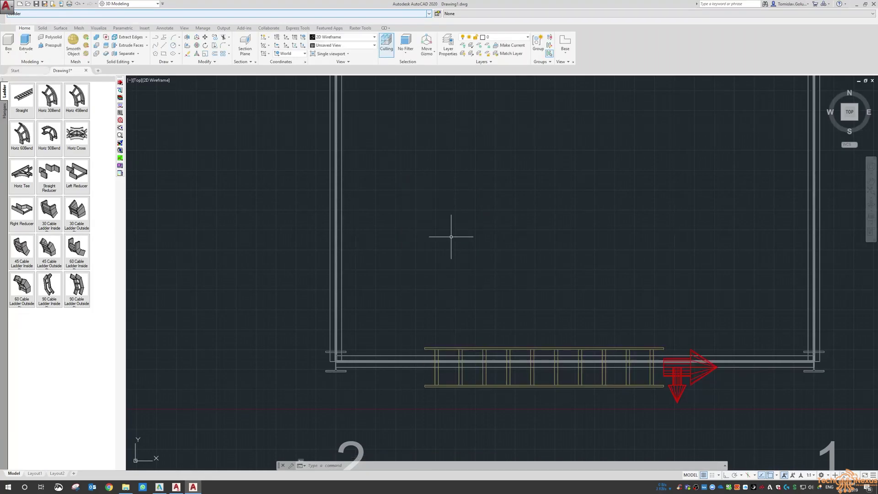
right_click(514, 290)
click(530, 325)
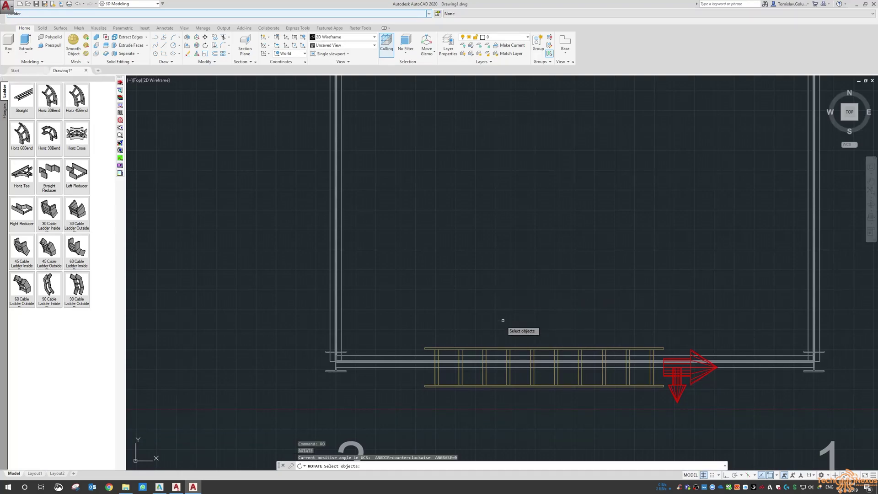
click(498, 359)
key(Return)
click(424, 367)
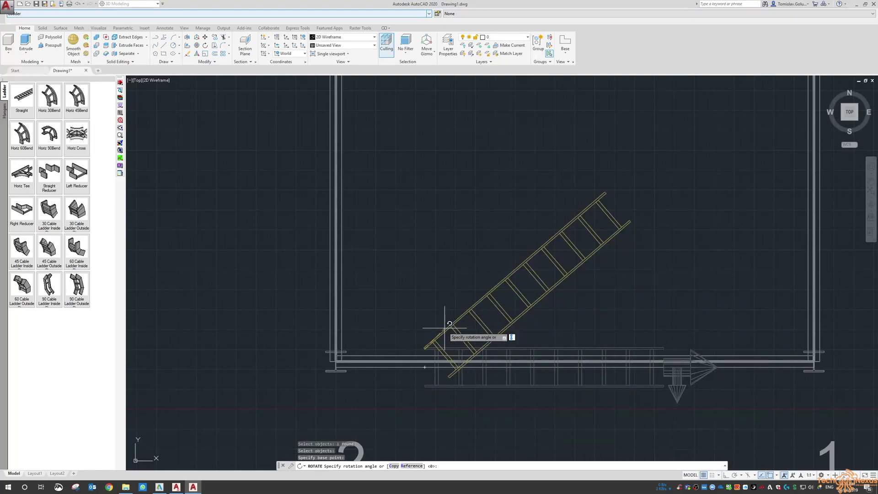
click(436, 283)
scroll(514, 284, down, 4)
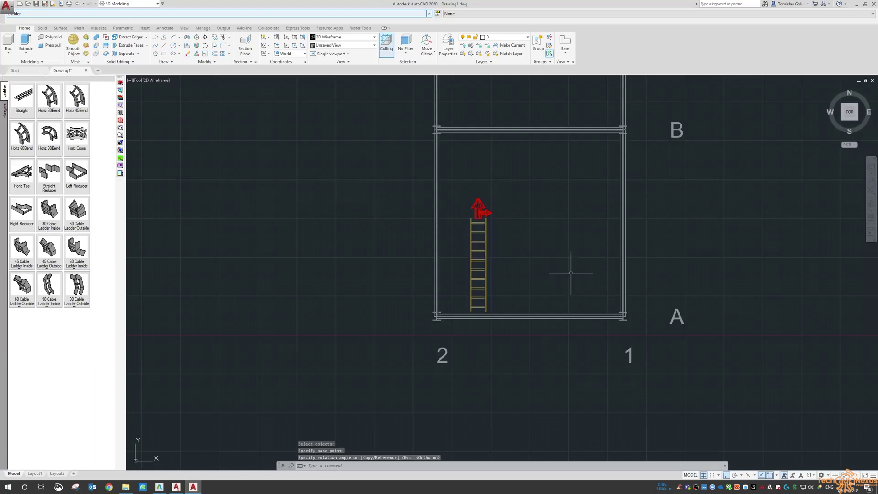
- Switch to the Front view and orbit into an isometric view of the rack
click(849, 125)
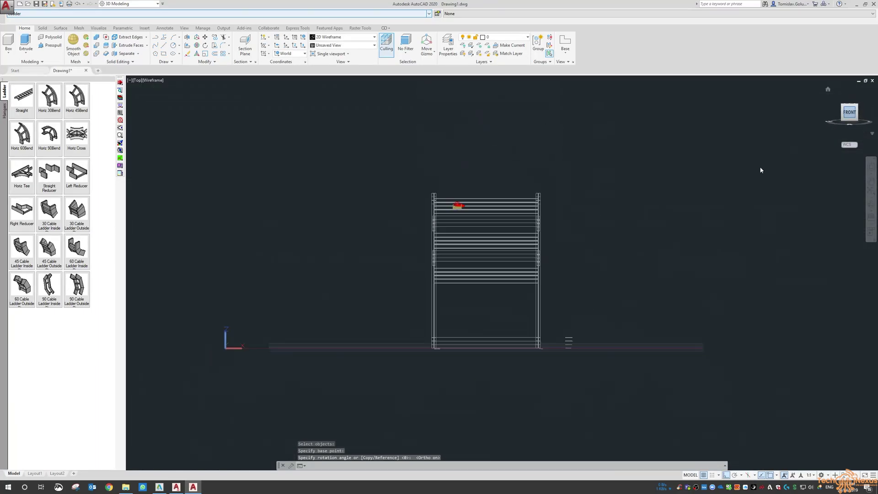
scroll(404, 206, up, 5)
scroll(336, 188, down, 5)
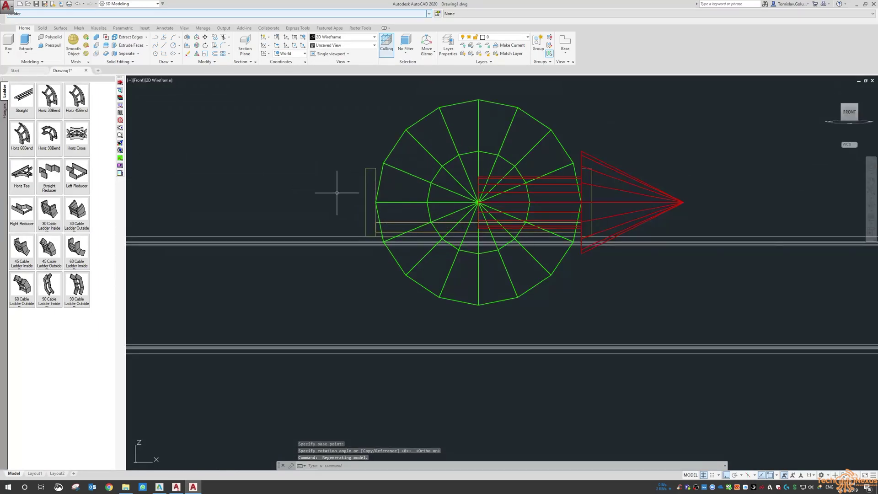
scroll(330, 234, down, 3)
shift+middle_drag(451, 205, 291, 240)
scroll(291, 240, up, 5)
scroll(290, 240, up, 2)
- Move the ladder with M so it rests on top of the structural beam
text(m)
key(Return)
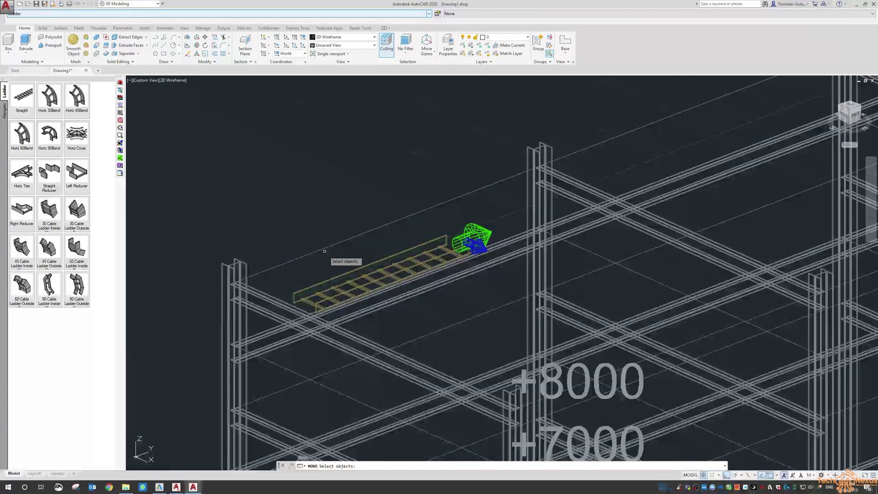
click(384, 299)
click(326, 260)
key(Return)
click(363, 166)
click(302, 188)
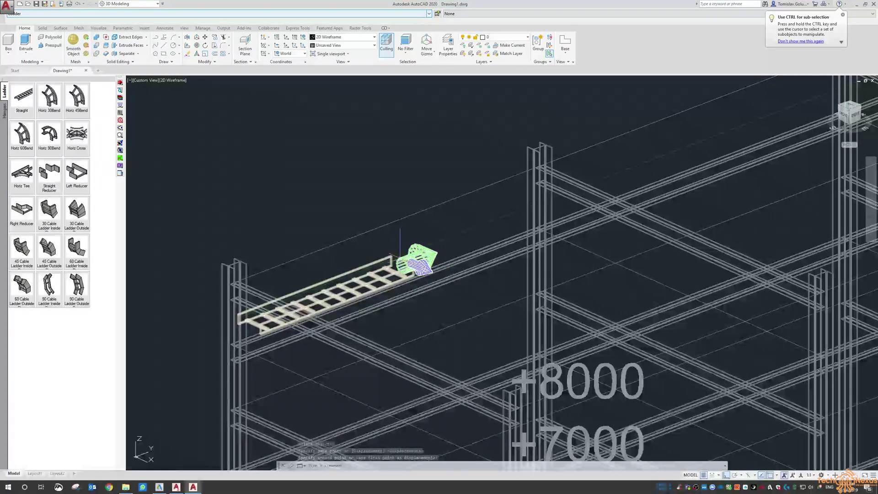
- Add four more 450x150 straight ladder sections along the rack toward grid D
click(27, 98)
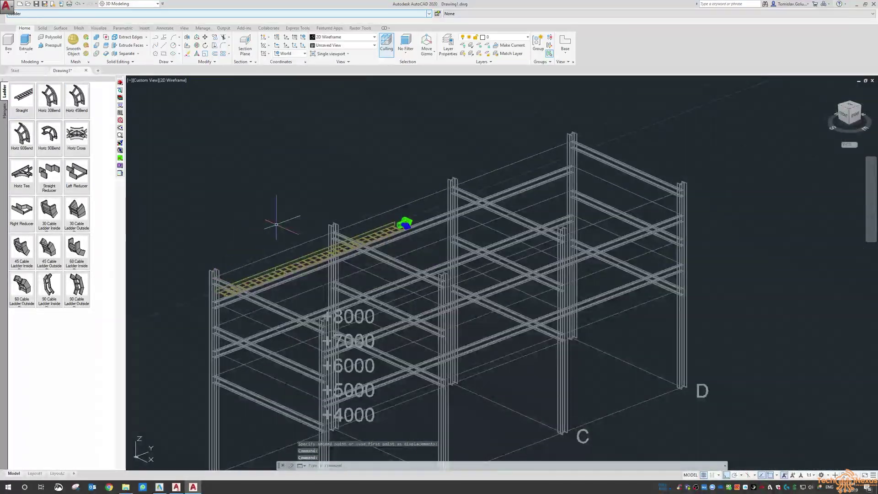
click(27, 102)
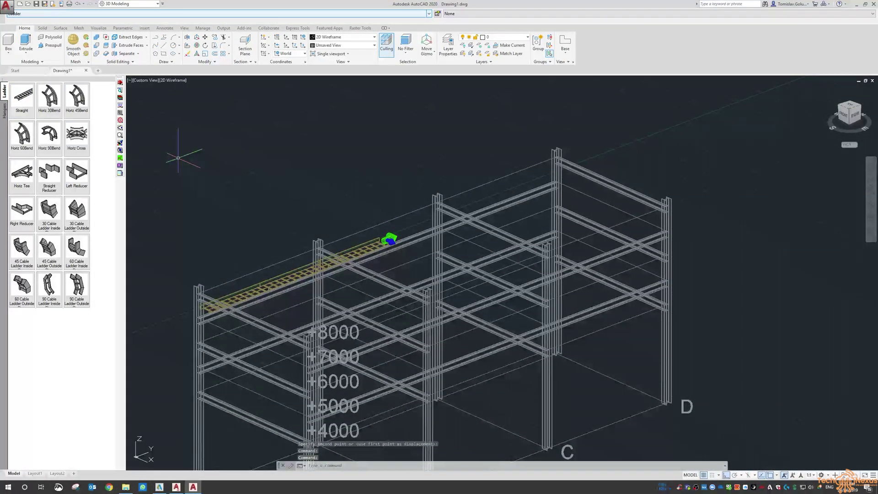
scroll(340, 194, up, 2)
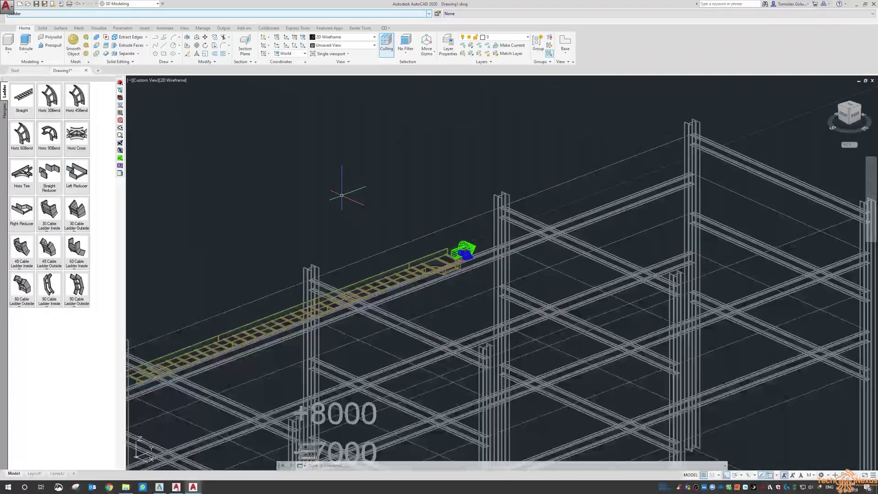
click(20, 101)
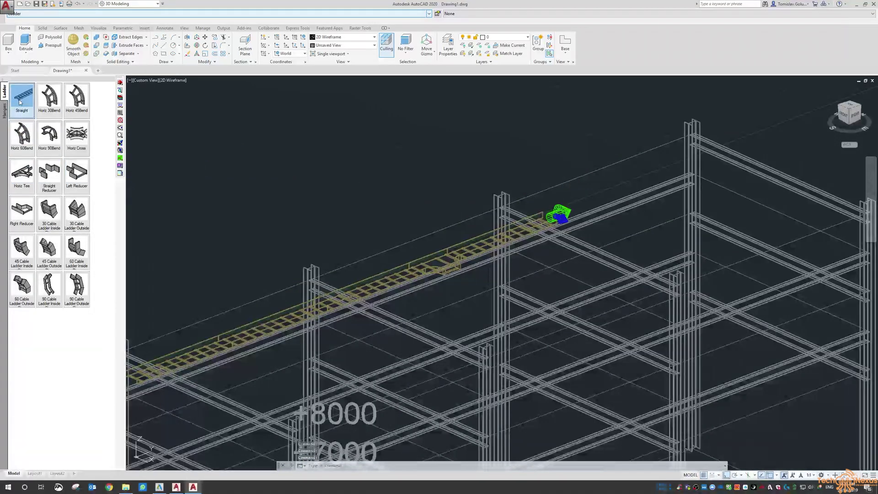
click(20, 102)
scroll(340, 162, down, 2)
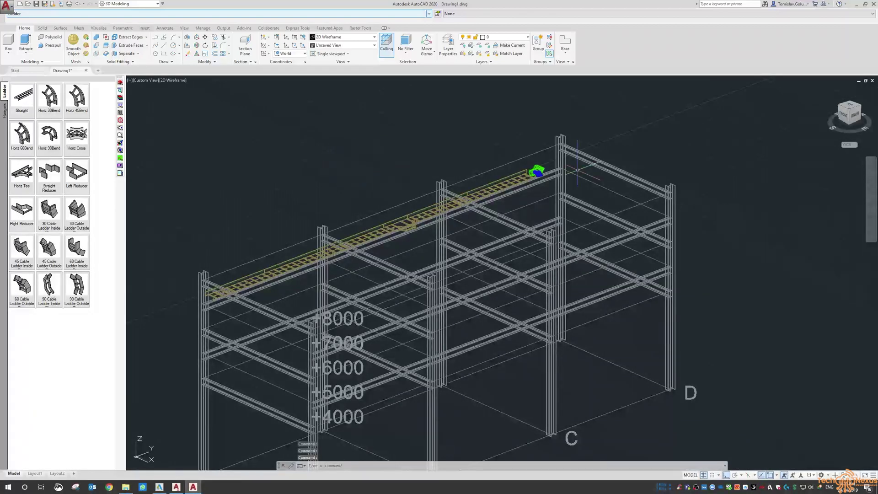
click(852, 106)
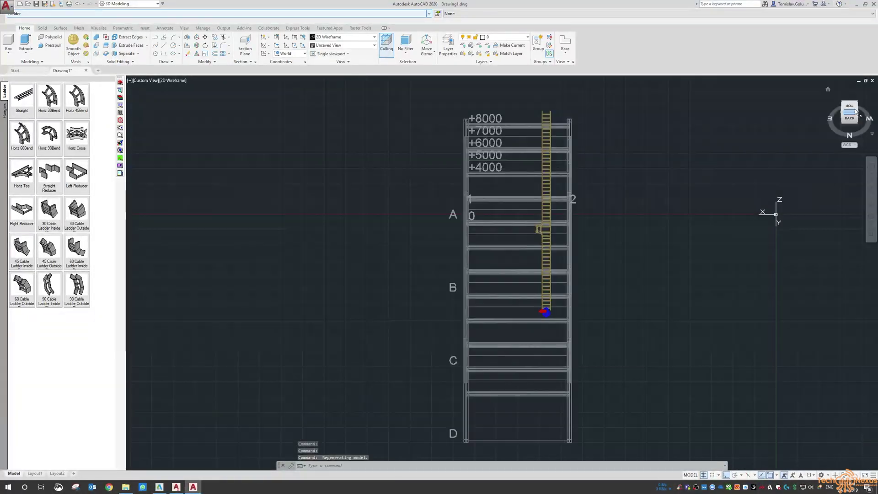
shift+middle_drag(831, 89, 411, 151)
key(Escape)
key(Escape)
key(Escape)
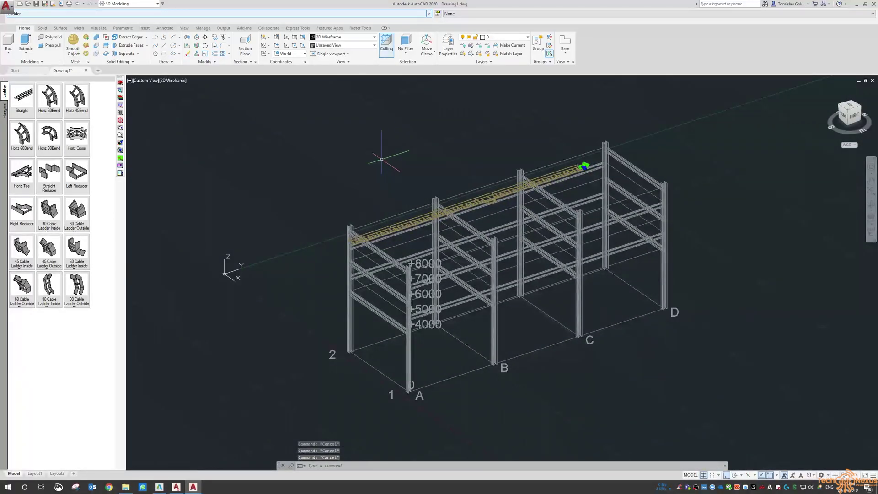
- Add a 600x100 Wire Basket straight at the ladder's end, accepting both mismatch warnings
click(39, 14)
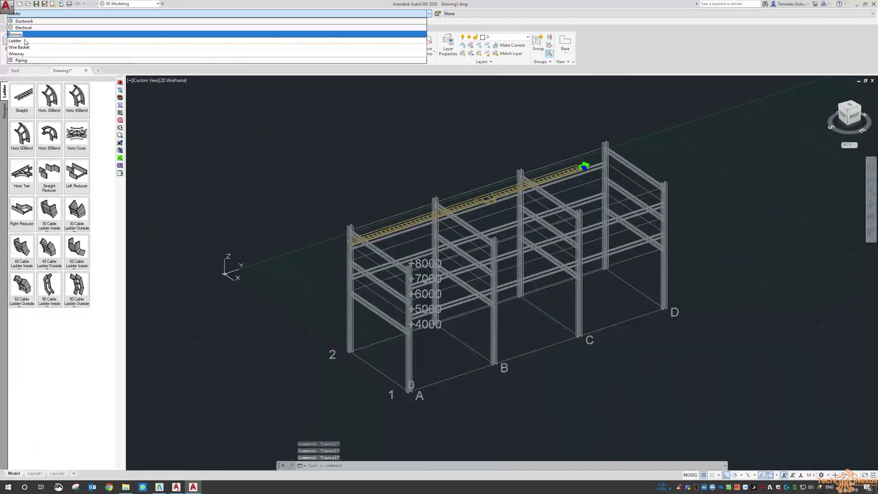
click(22, 48)
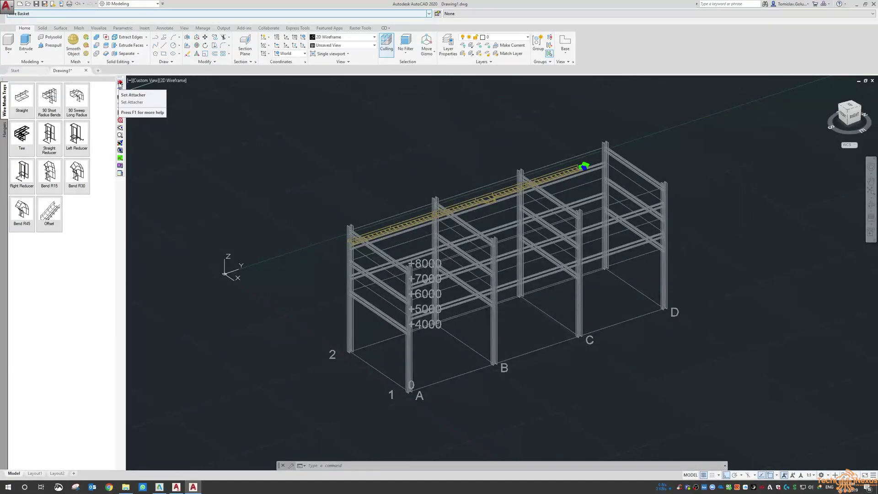
click(28, 105)
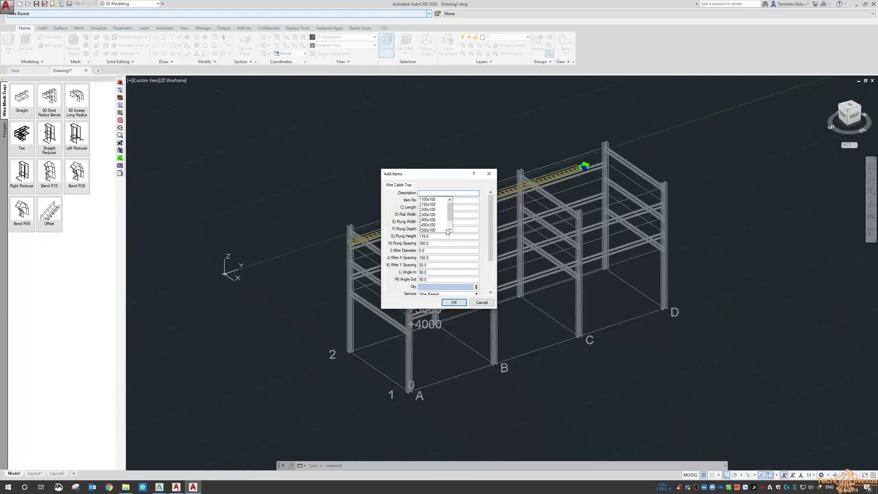
scroll(436, 227, down, 2)
key(Tab)
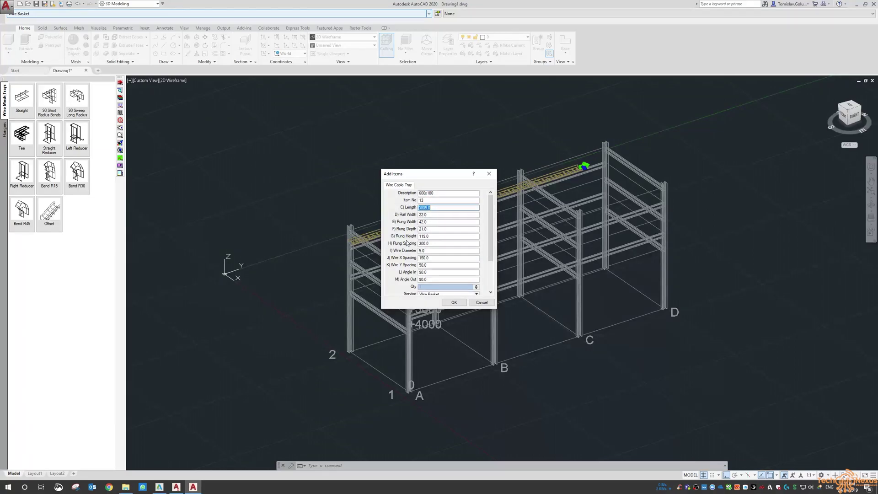
click(446, 303)
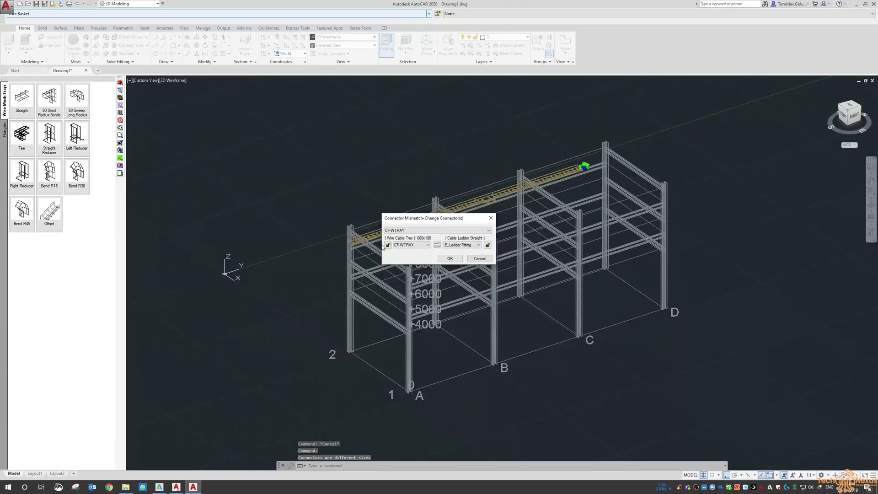
click(448, 259)
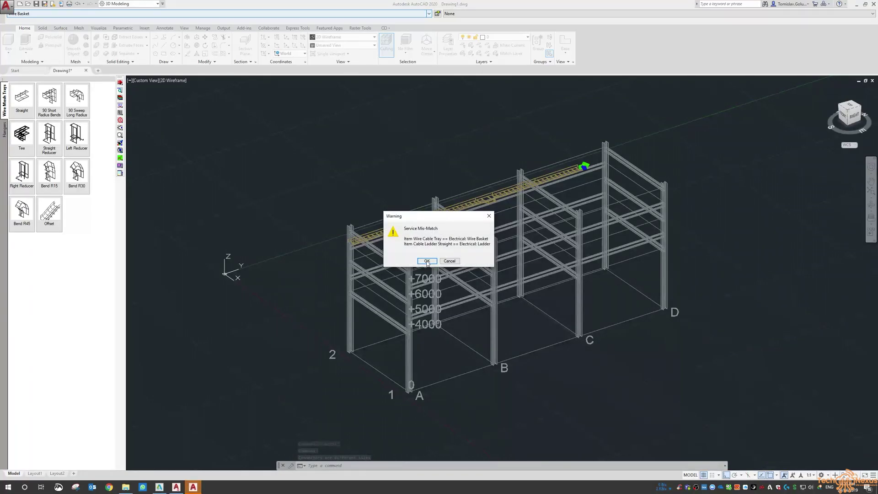
click(426, 261)
scroll(451, 173, up, 3)
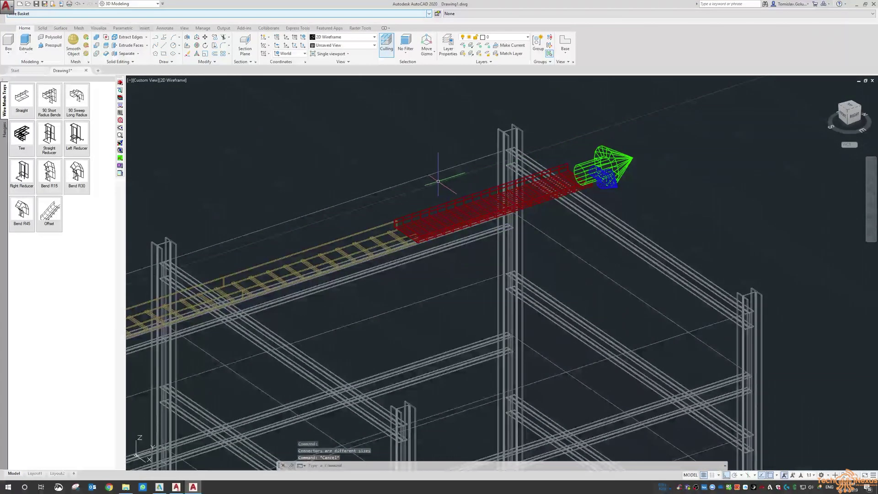
- Add a tee to the wire basket run at the tray end
shift+middle_drag(437, 182, 485, 224)
key(Escape)
key(Escape)
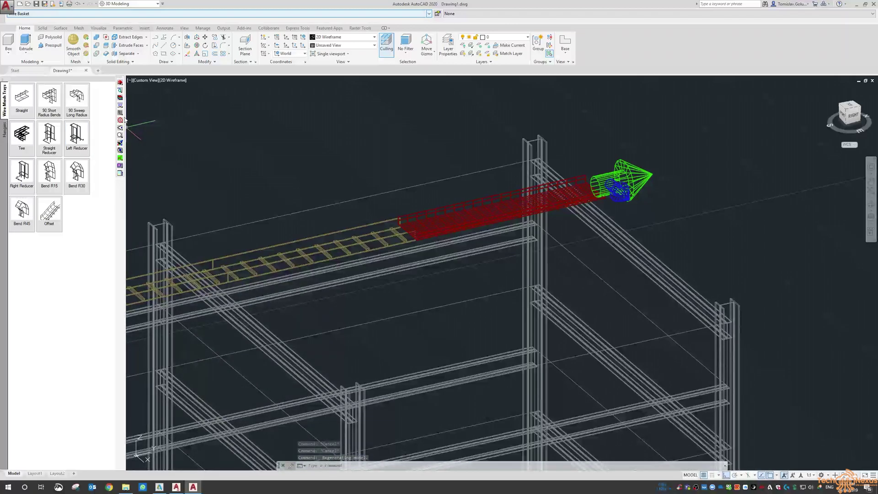
click(21, 134)
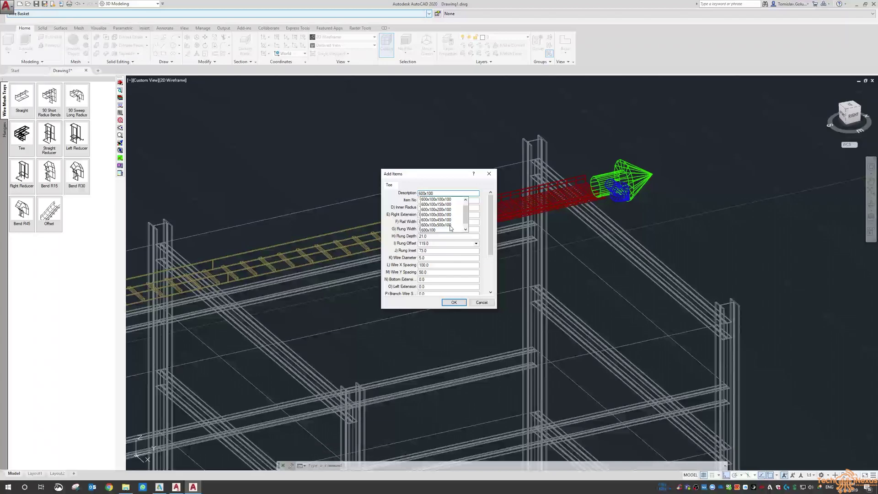
click(454, 302)
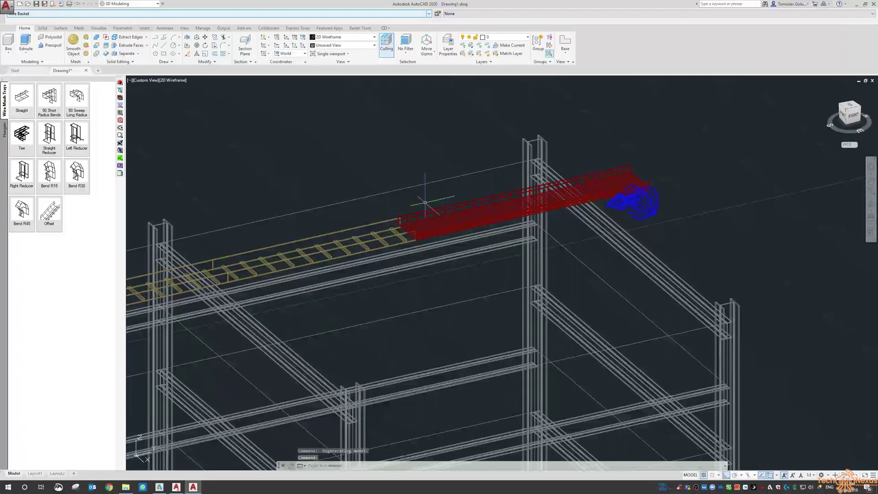
- Add an offset section so the run steps up past the rack's end
click(120, 84)
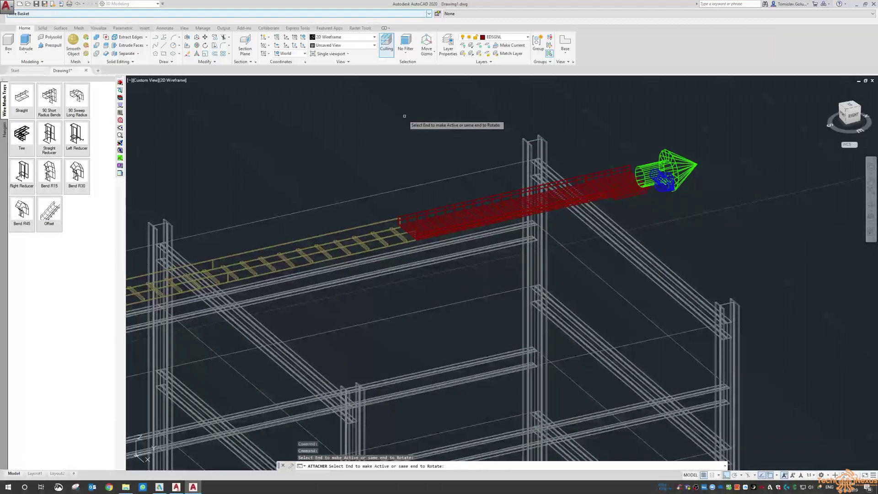
key(Escape)
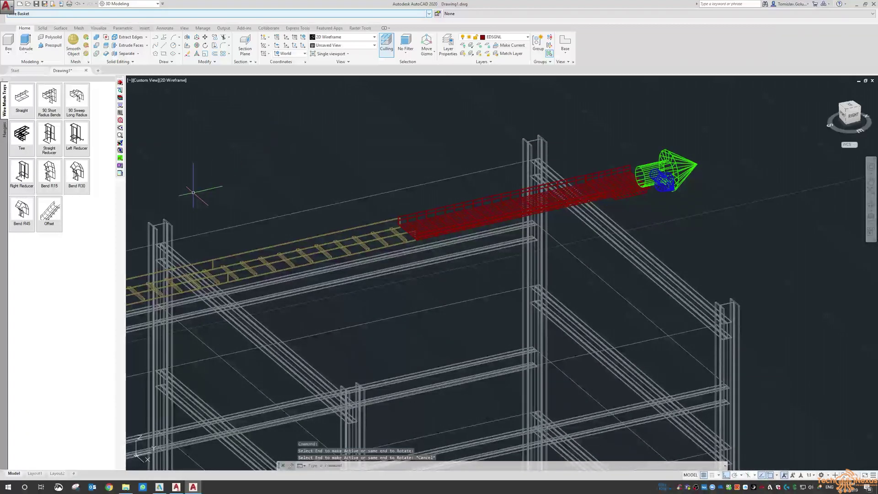
click(49, 211)
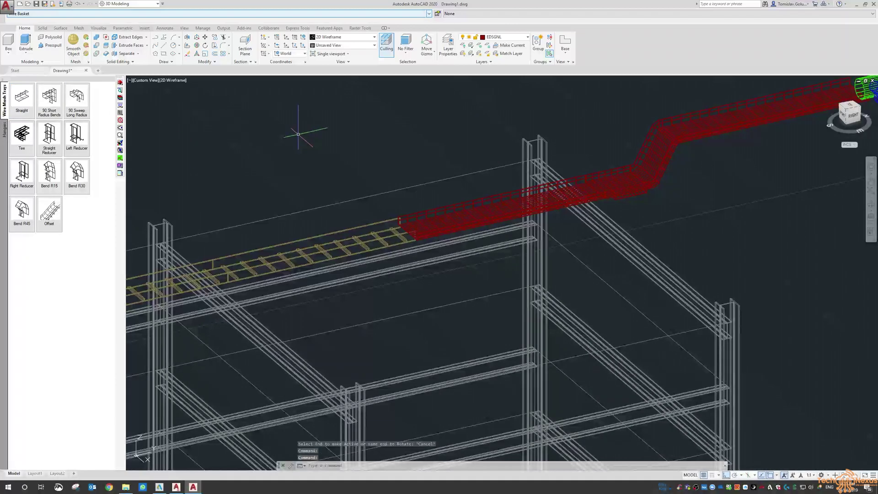
scroll(376, 155, down, 5)
key(Escape)
key(Escape)
key(Escape)
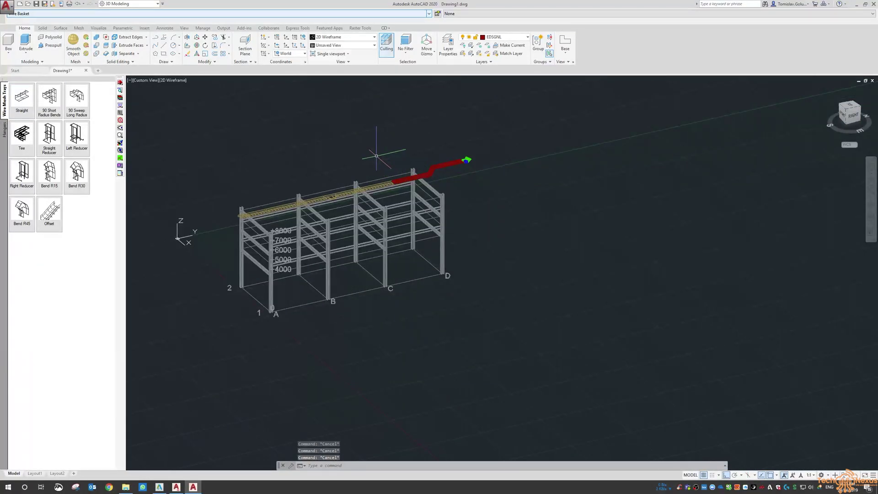
- Move the straight, bend and offset tray pieces to a new point on the rack
shift+middle_drag(342, 166, 363, 235)
scroll(363, 236, up, 5)
text(m)
key(Return)
click(457, 234)
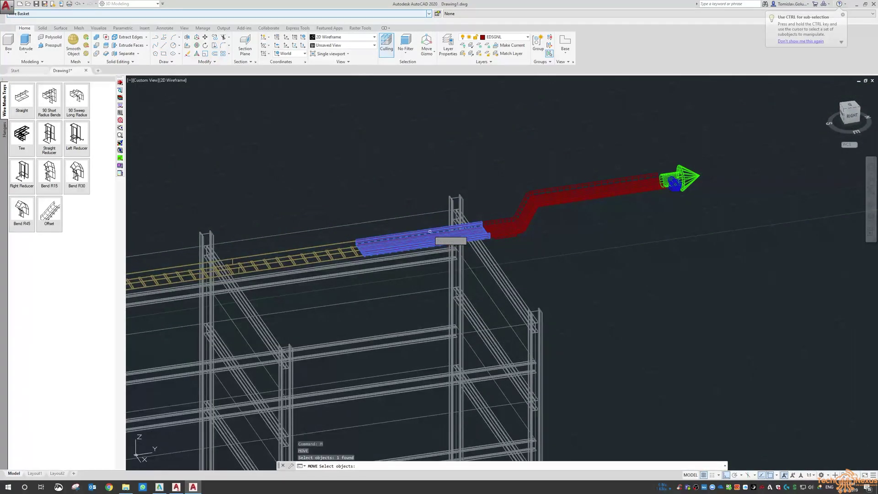
click(505, 229)
click(521, 217)
click(566, 196)
key(Return)
click(600, 245)
click(638, 296)
- Move the four wire basket pieces, including the bend, to their final rack position
scroll(637, 296, down, 5)
text(m)
key(Return)
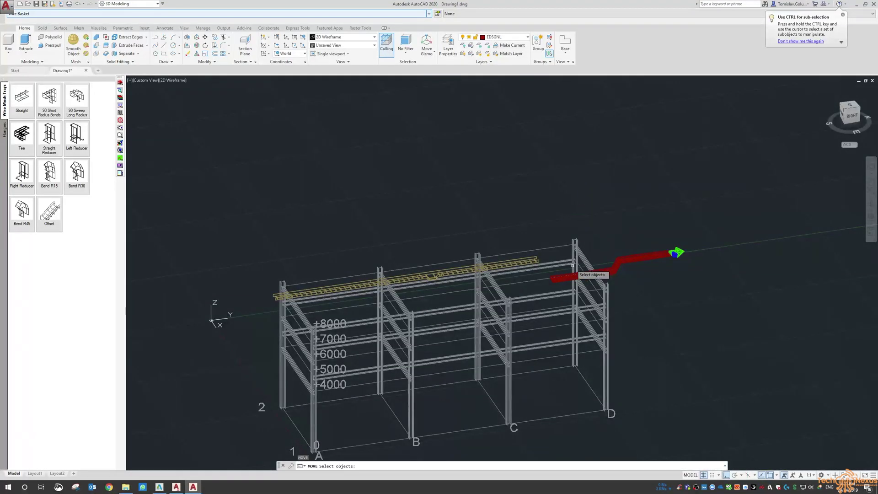
click(594, 274)
click(616, 265)
click(640, 257)
click(665, 253)
key(Return)
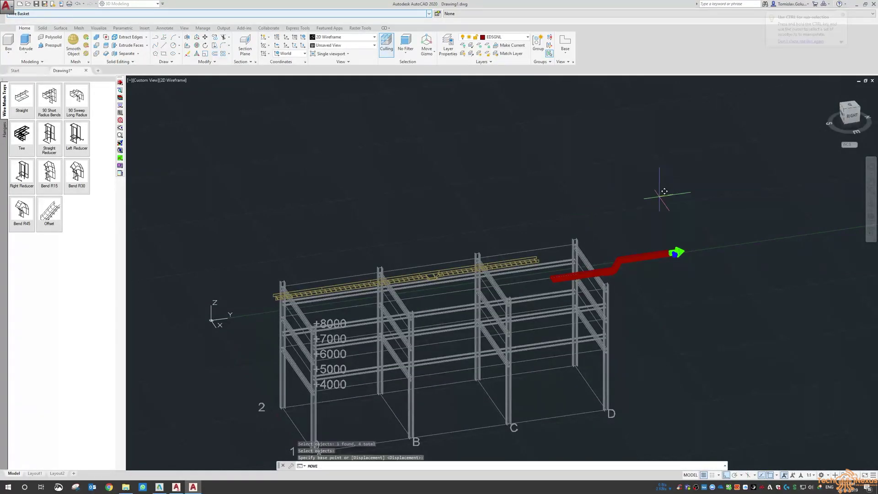
click(666, 196)
click(482, 196)
- Zoom to extents to view the whole model from the front
shift+middle_drag(443, 216, 646, 225)
text(z)
key(Return)
text(e)
key(Return)
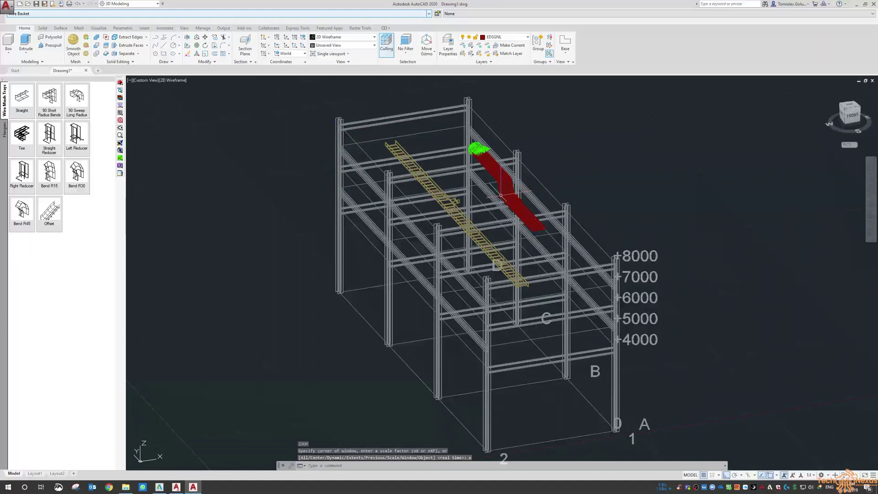
- Detach the 00-STR-0002 steel structure external reference
text(xr)
key(Return)
click(193, 145)
right_click(193, 144)
click(247, 181)
click(162, 105)
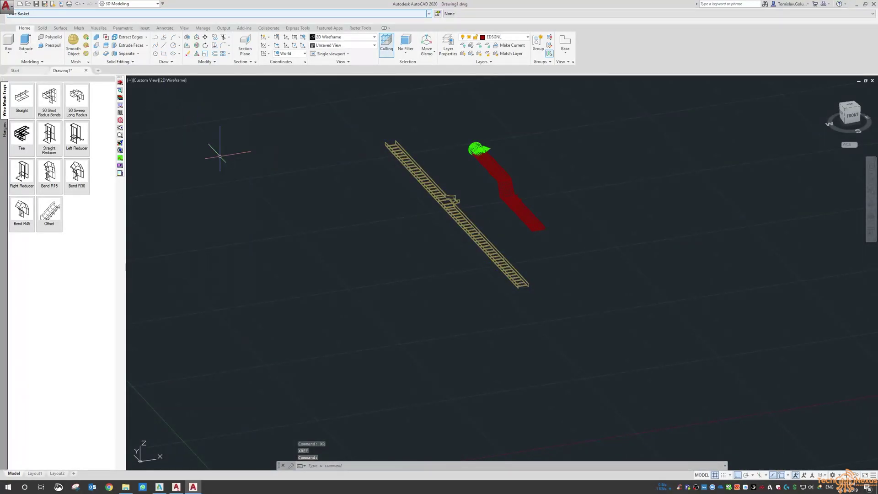
- Save the drawing to the Desktop as 00-CADMEP-0002
key(Return)
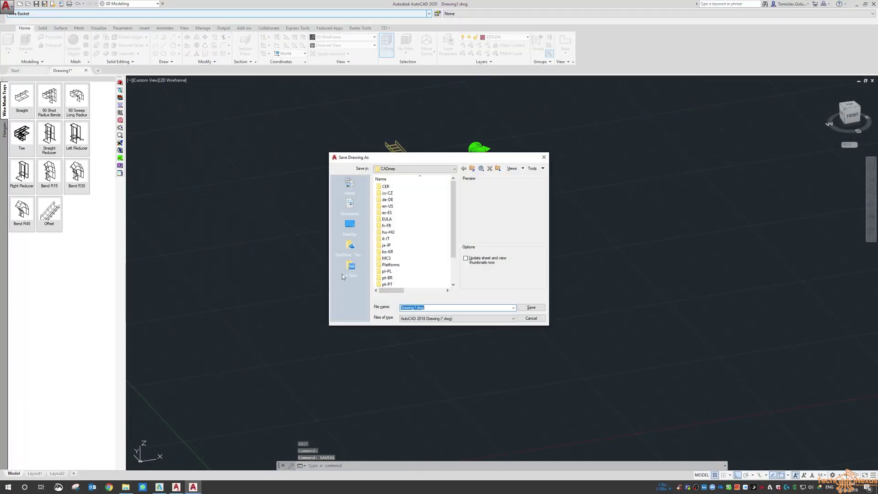
click(350, 225)
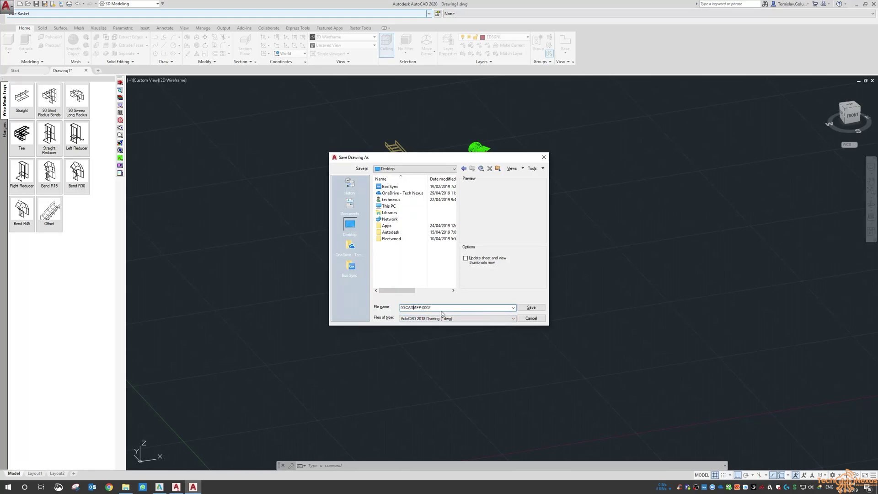
click(530, 307)
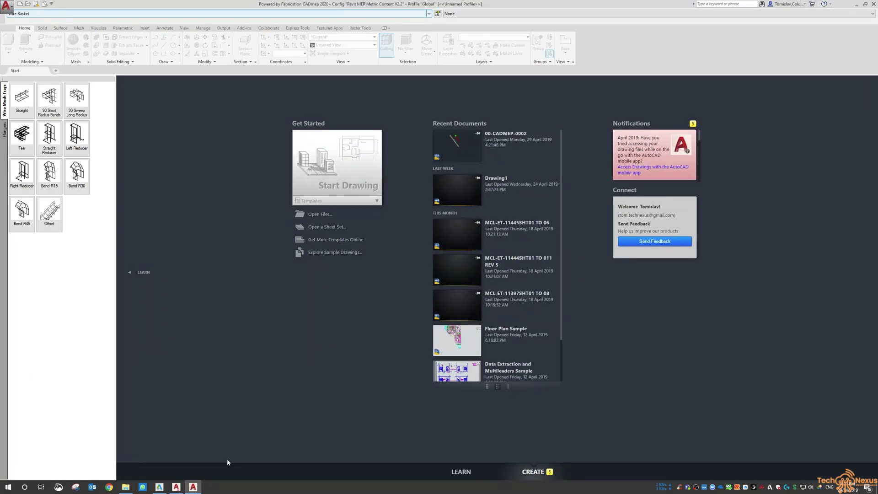
- Copy 00-CADMEP-0002.dwg into Plant 3D's Area 00 and view the Orthographic Drawings list
click(177, 488)
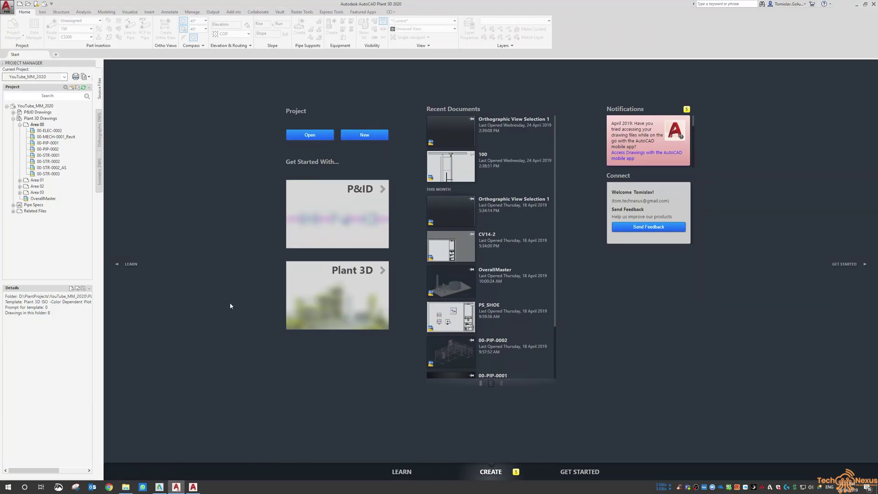
right_click(34, 126)
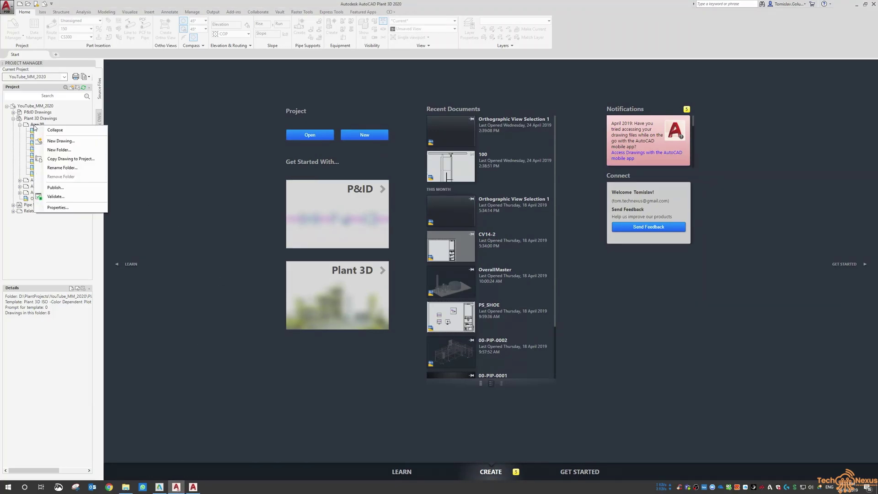
click(69, 158)
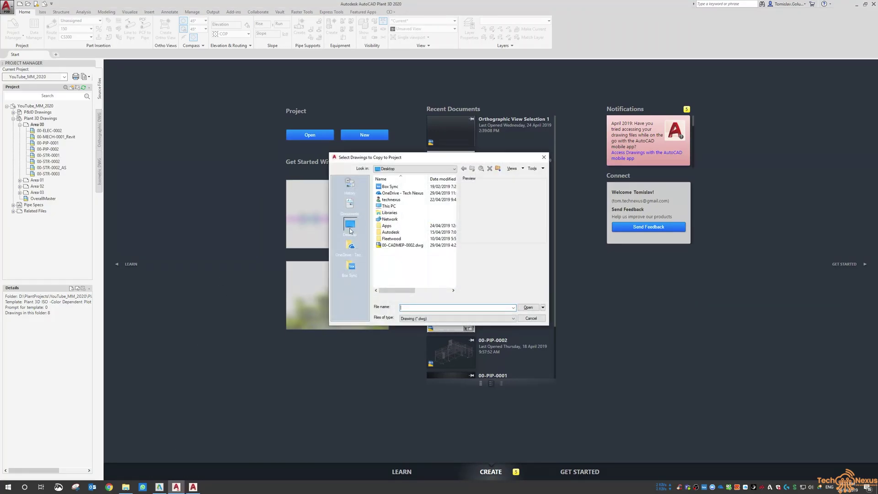
click(403, 246)
click(528, 307)
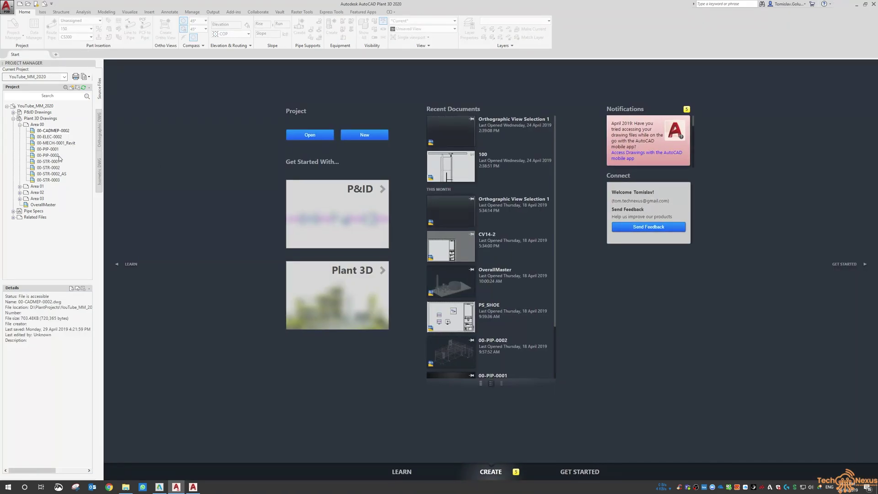
click(52, 130)
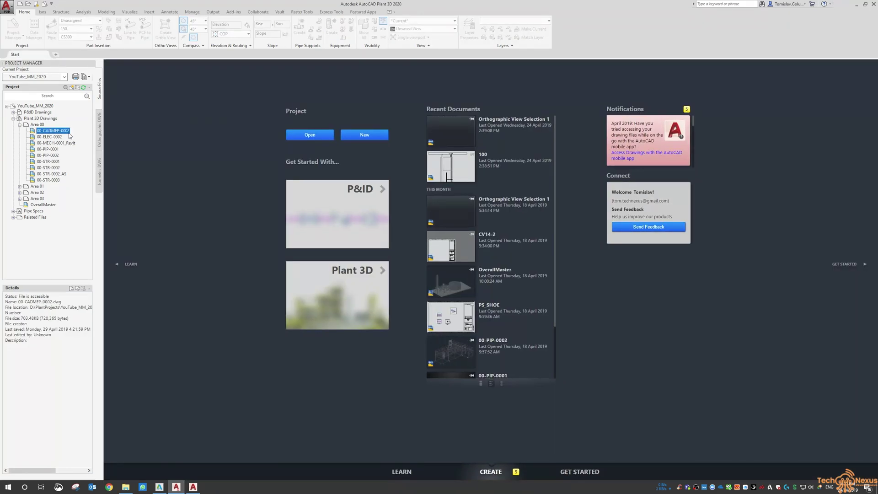
click(100, 132)
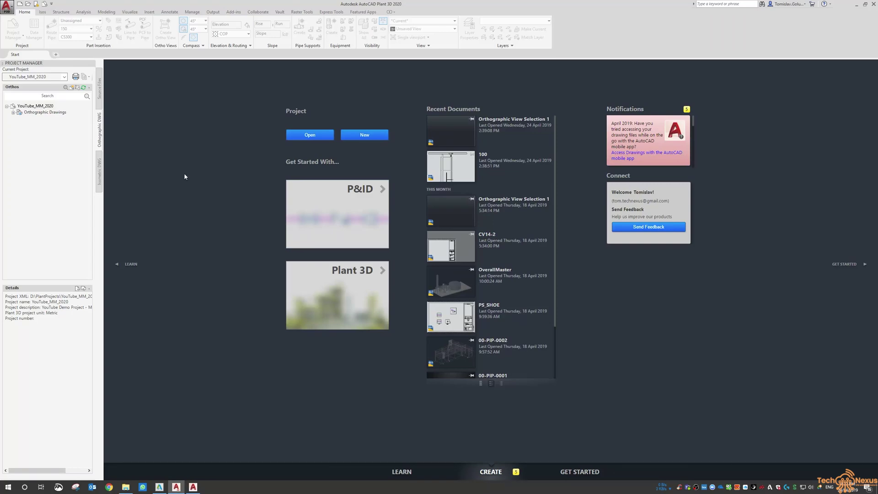
- Add a new ortho drawing named 200 under Orthographic Drawings and open it
click(100, 103)
click(100, 138)
right_click(38, 113)
click(41, 118)
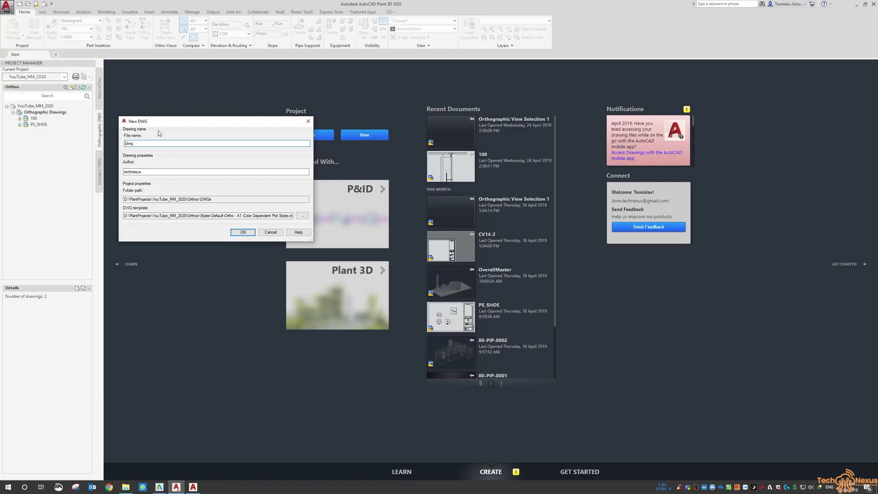
key(Return)
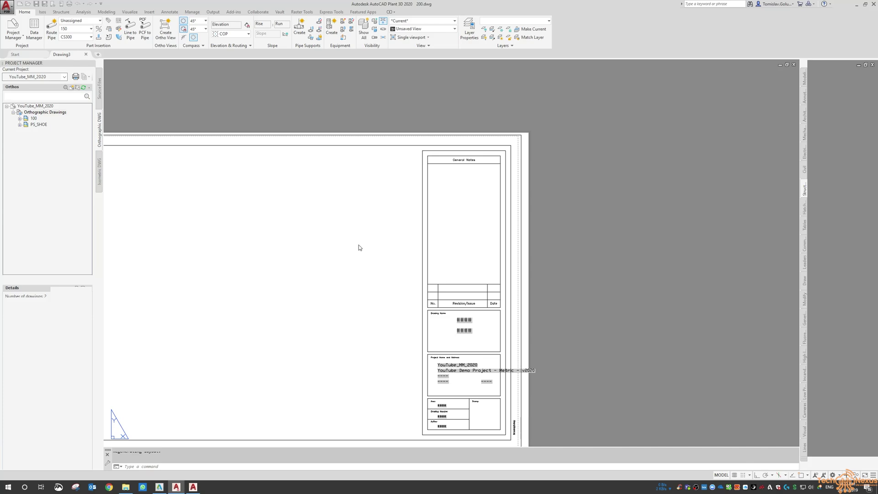
click(358, 245)
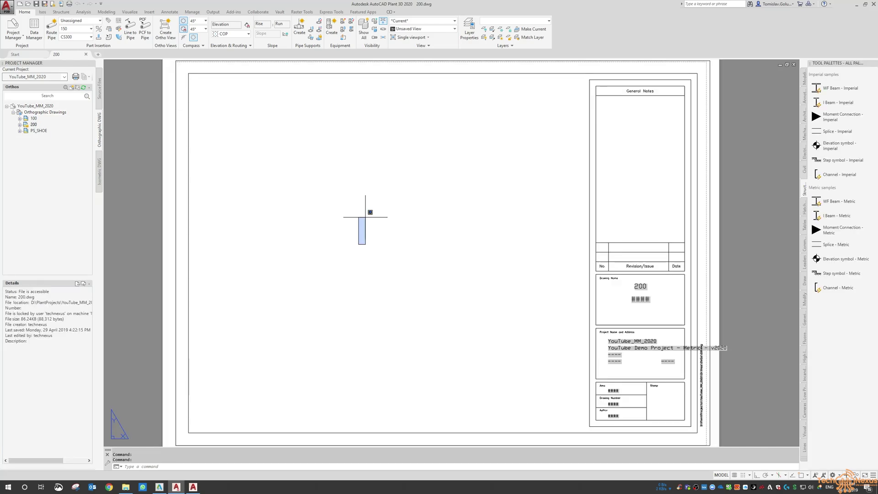
click(402, 199)
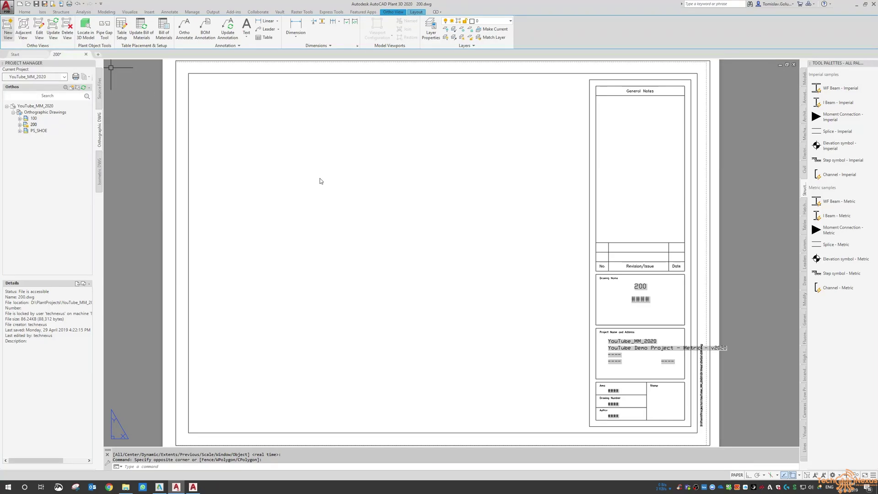
- Select the Area 00 reference models for the view and orbit to the trays' front
click(341, 172)
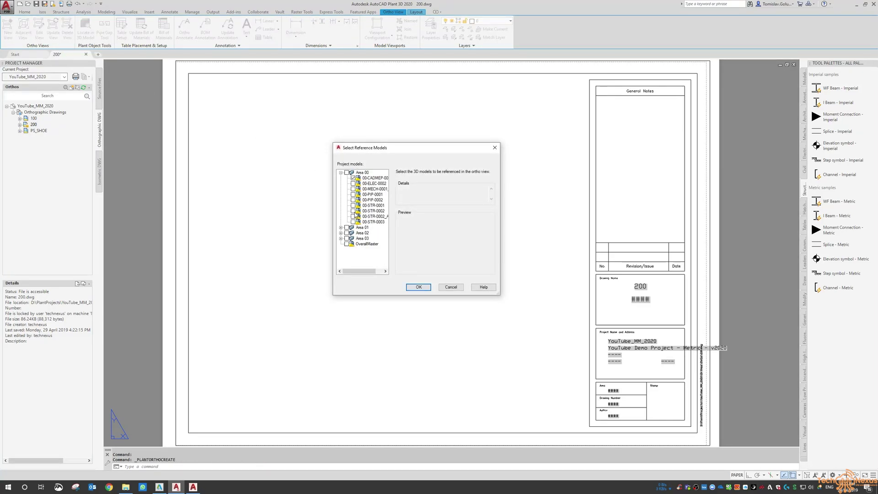
click(417, 288)
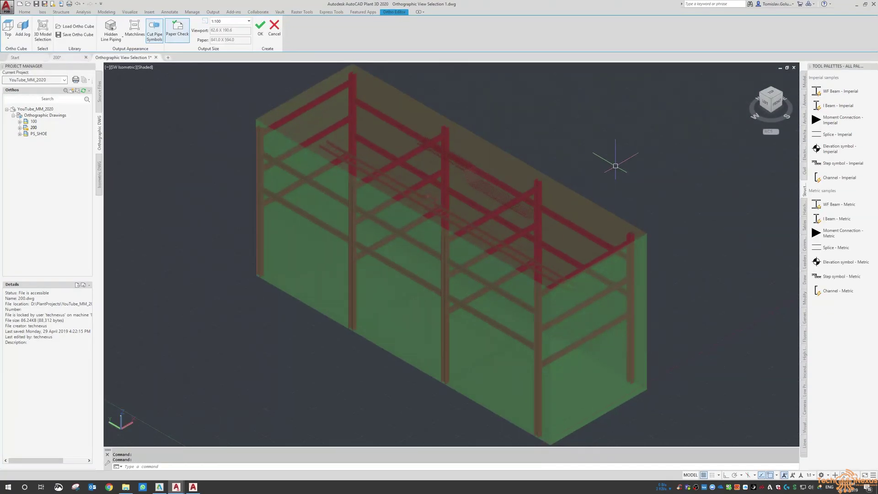
scroll(474, 171, up, 5)
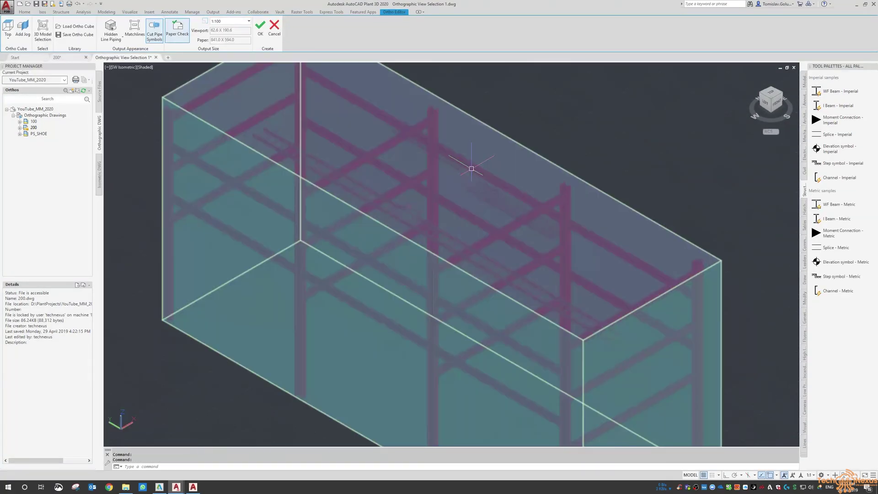
shift+middle_drag(497, 175, 397, 174)
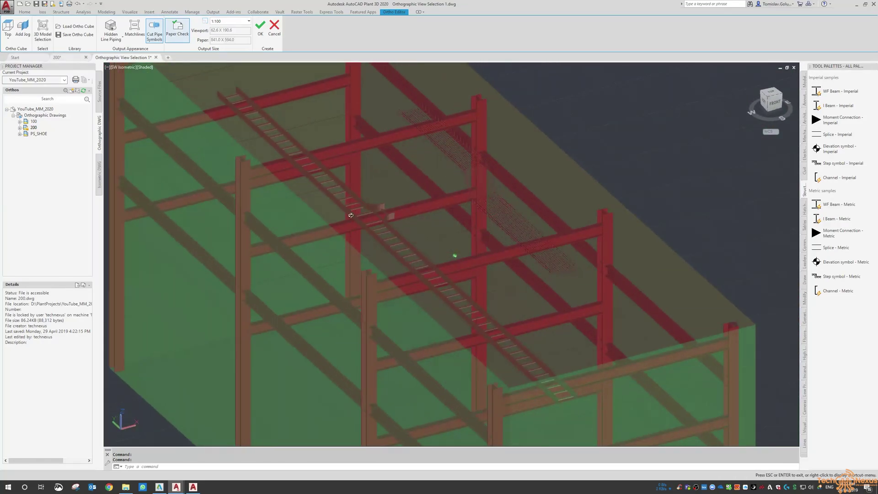
scroll(485, 187, down, 5)
scroll(485, 187, down, 3)
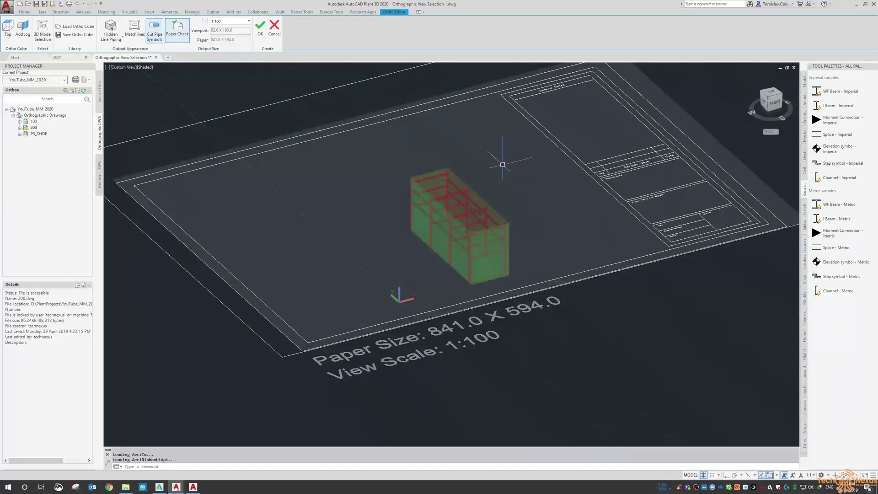
- Set the view scale to 1:50 with No Hidden Lines and accept the ortho view
click(249, 21)
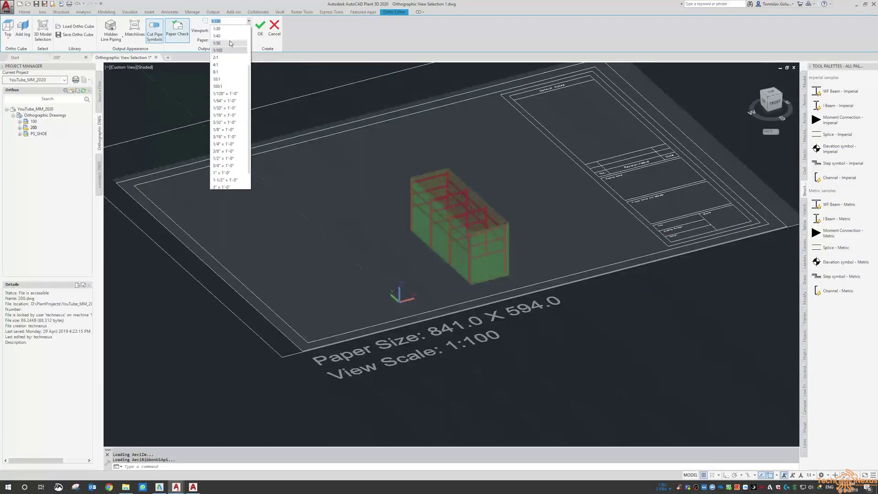
click(230, 42)
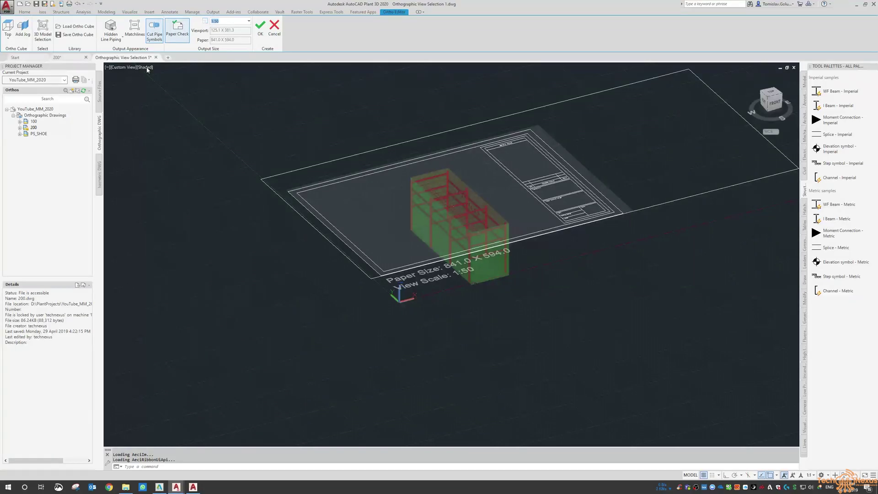
click(118, 38)
click(126, 50)
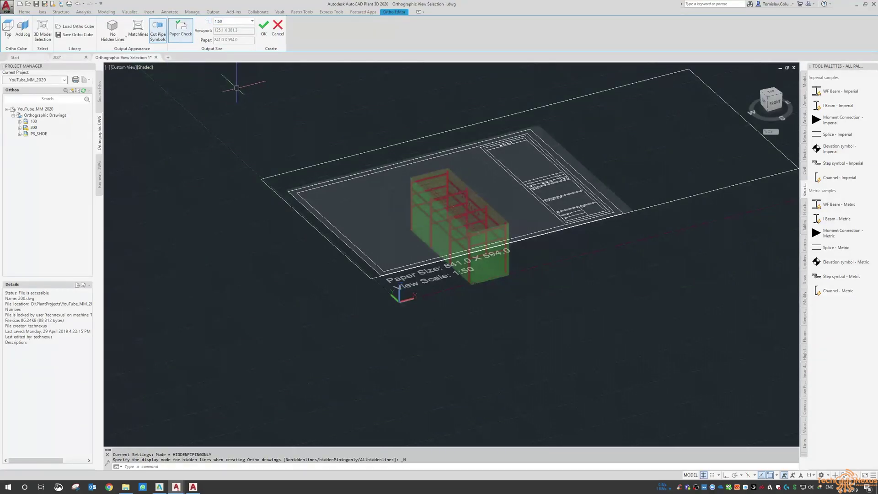
click(264, 28)
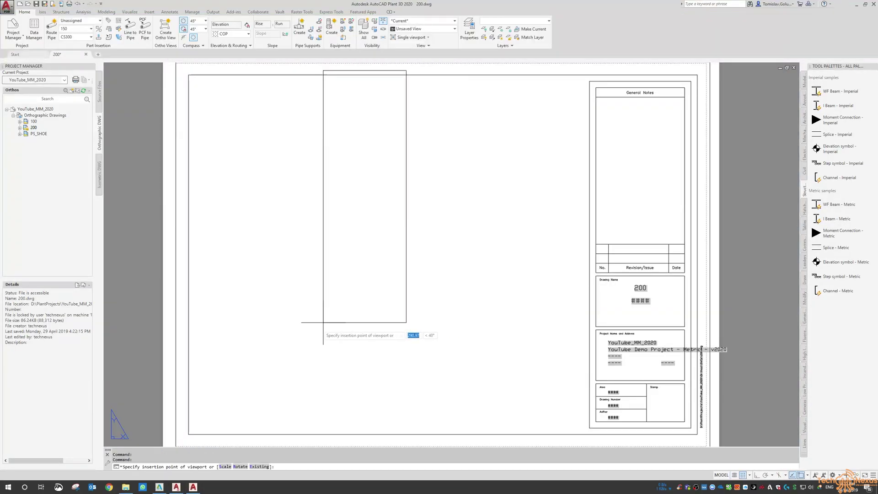
- Place the 1:50 tray ortho viewport on the left side of sheet 200
click(326, 353)
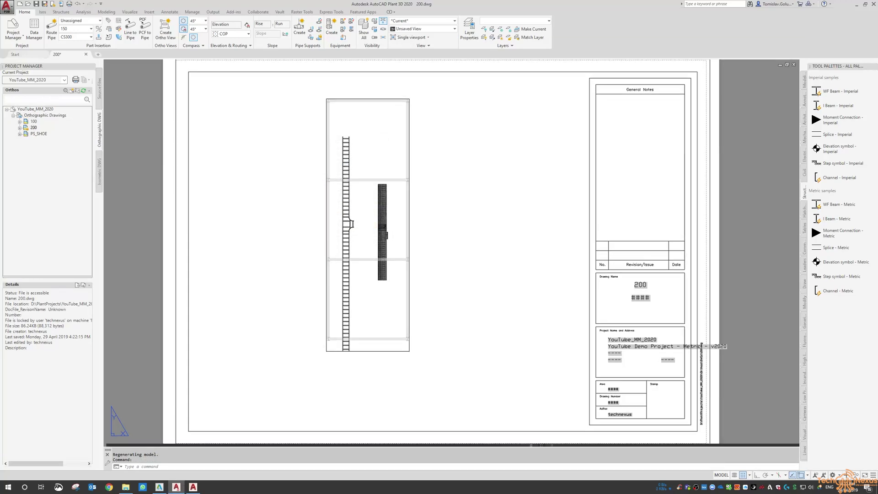
scroll(349, 201, up, 5)
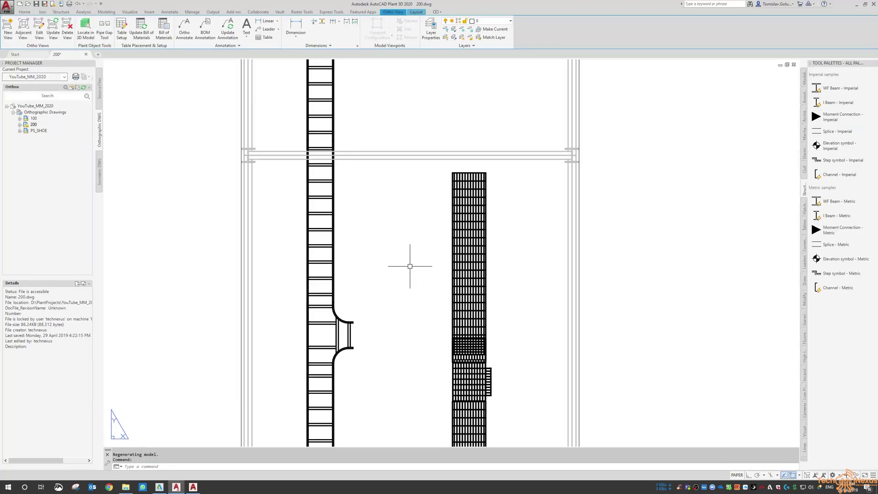
- Uncheck Display Lineweight in the lineweight settings
text(LINEWEIGHT)
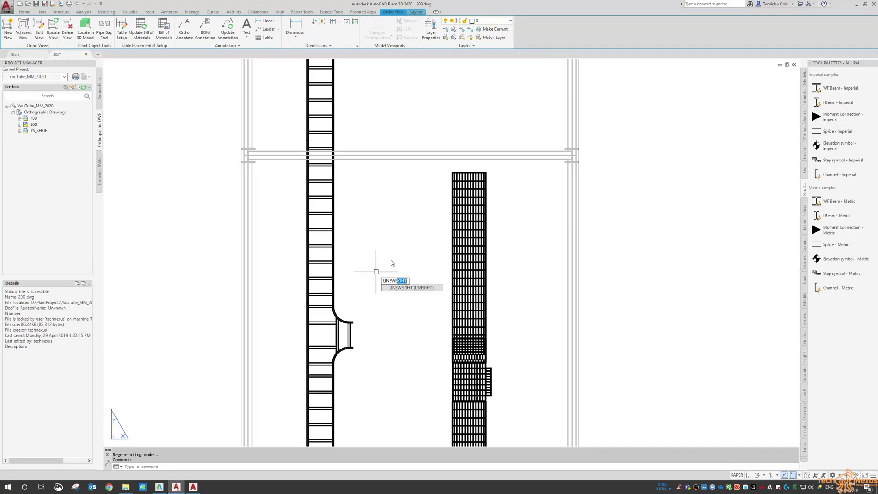
key(Escape)
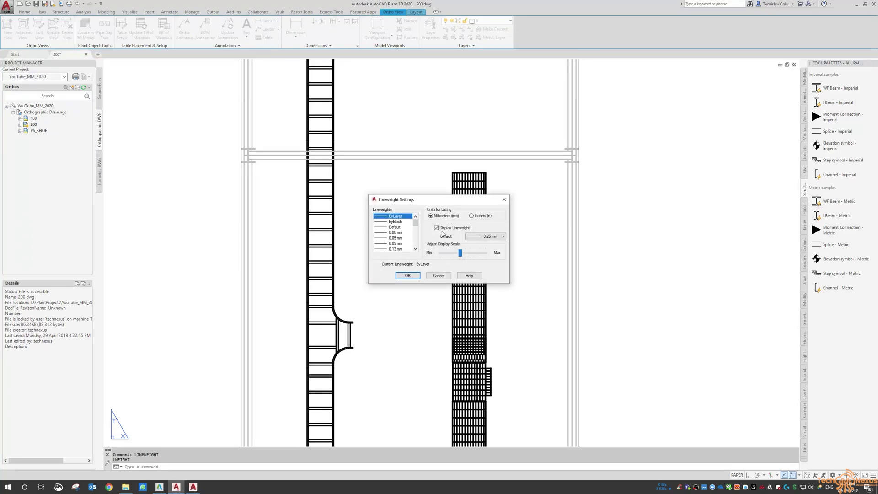
click(443, 228)
click(409, 279)
scroll(399, 238, up, 5)
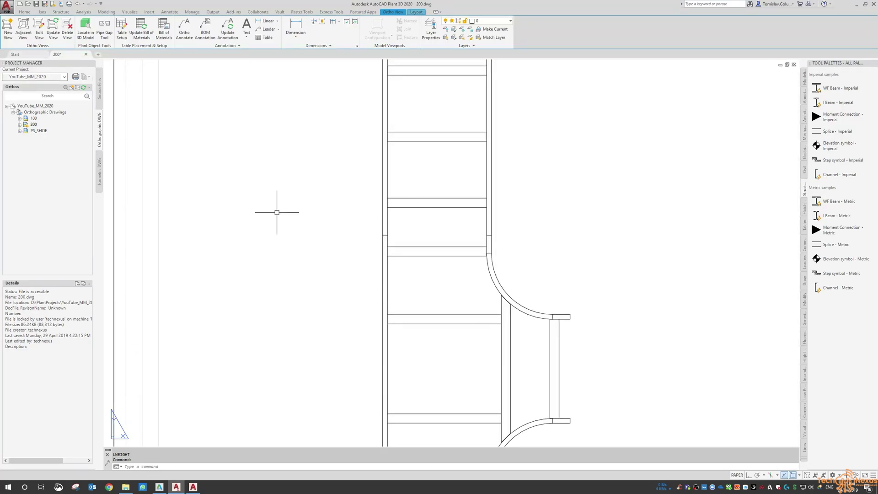
scroll(299, 203, down, 5)
scroll(502, 292, up, 5)
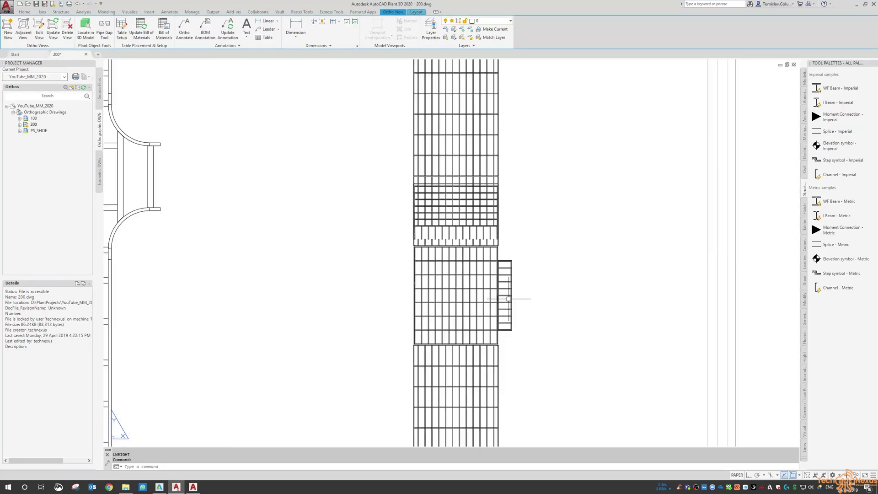
scroll(456, 260, down, 3)
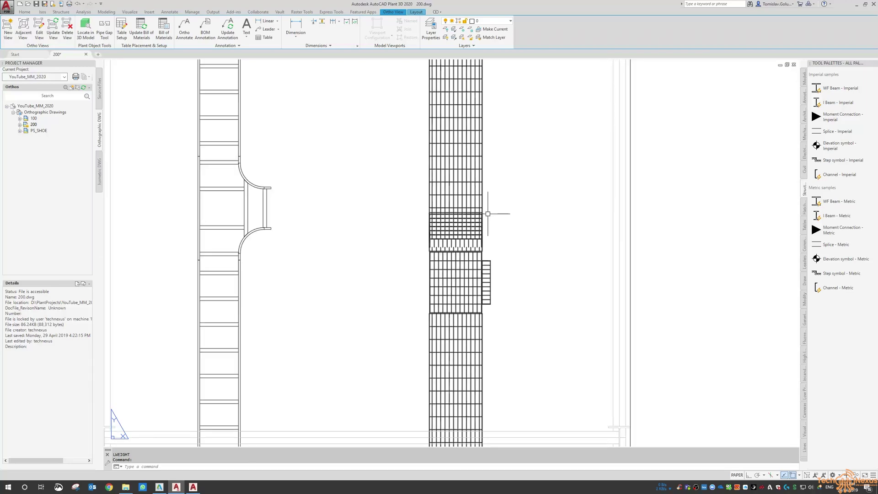
scroll(448, 215, down, 4)
scroll(386, 182, down, 3)
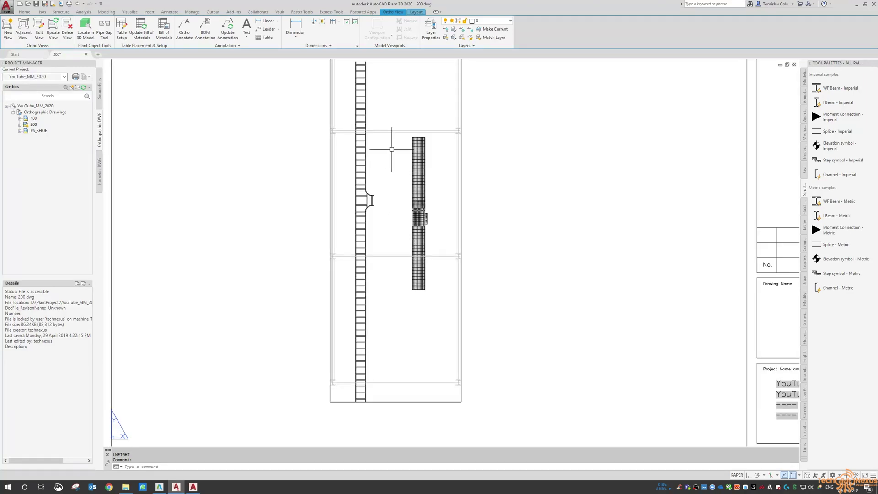
- Zoom to extents to show the whole of sheet 200
text(z)
key(Return)
text(e)
key(Return)
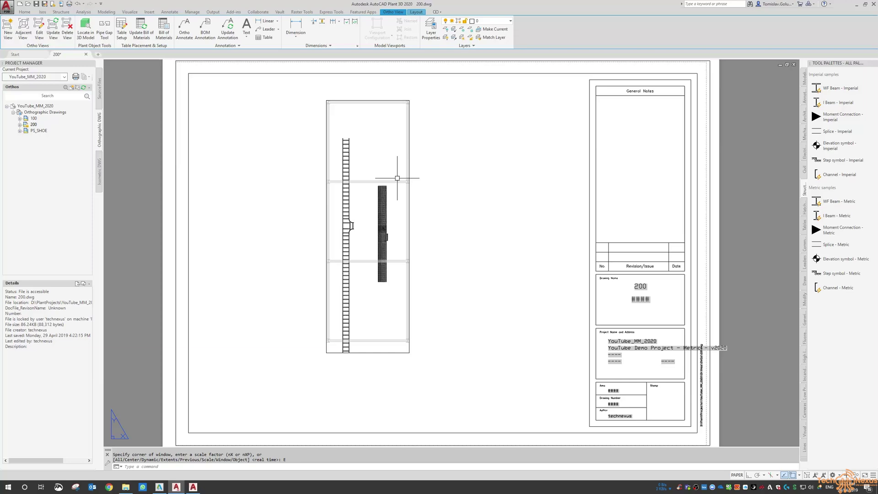